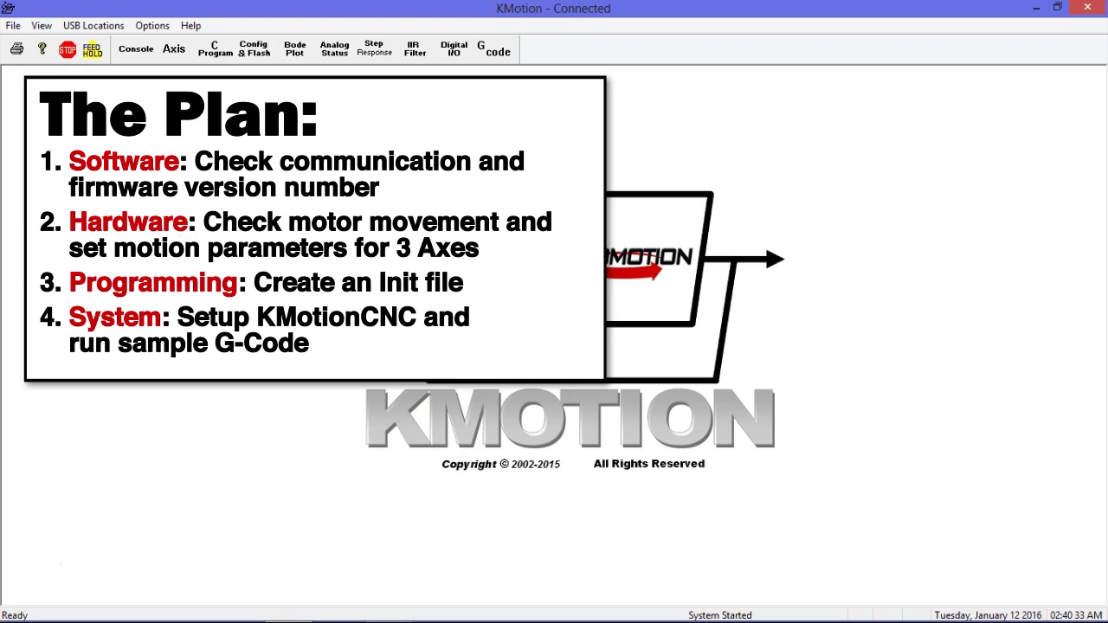
left_click(136, 49)
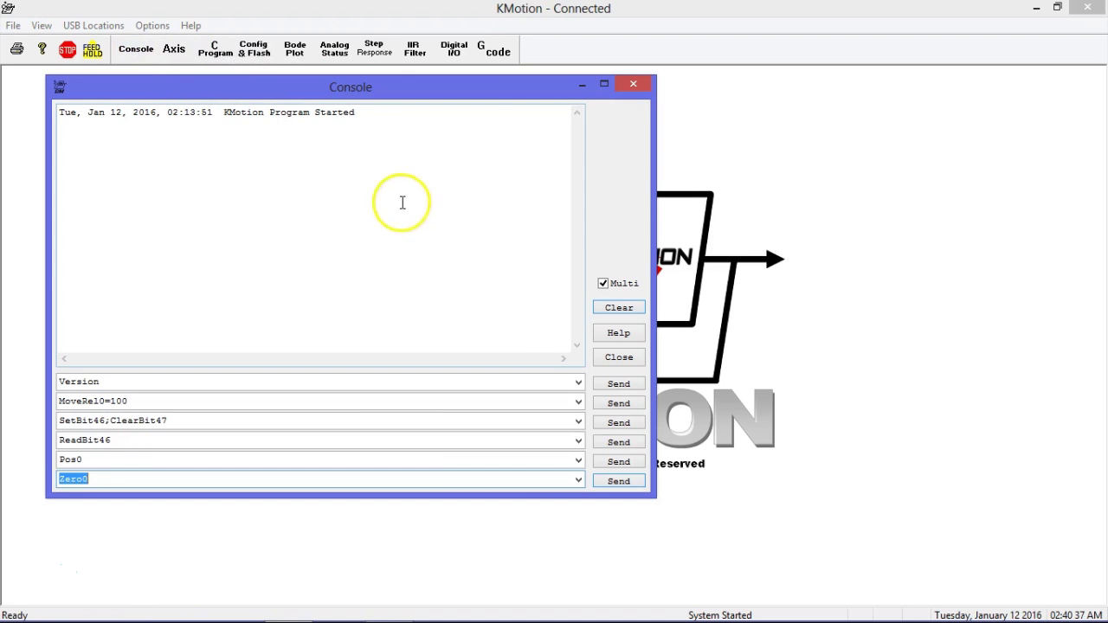
left_click(603, 387)
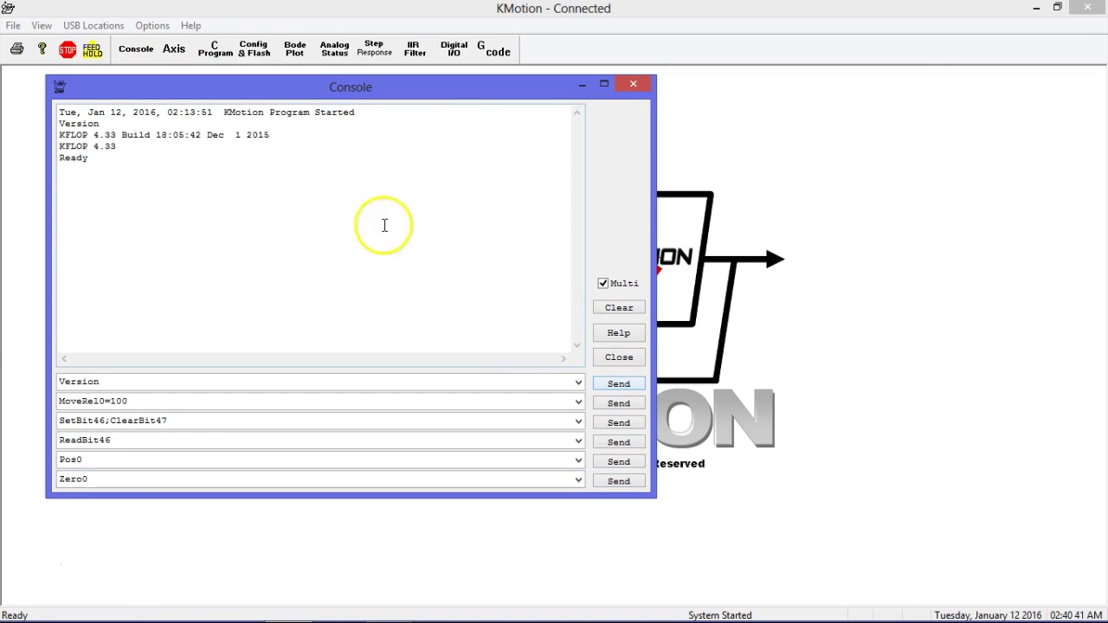
left_click(190, 25)
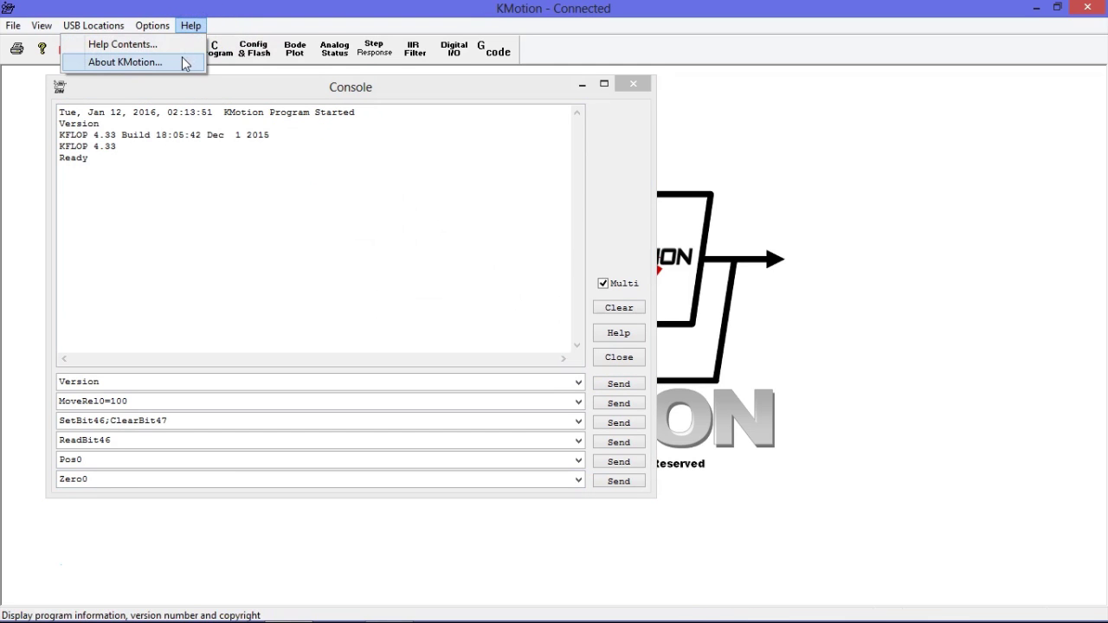
left_click(117, 62)
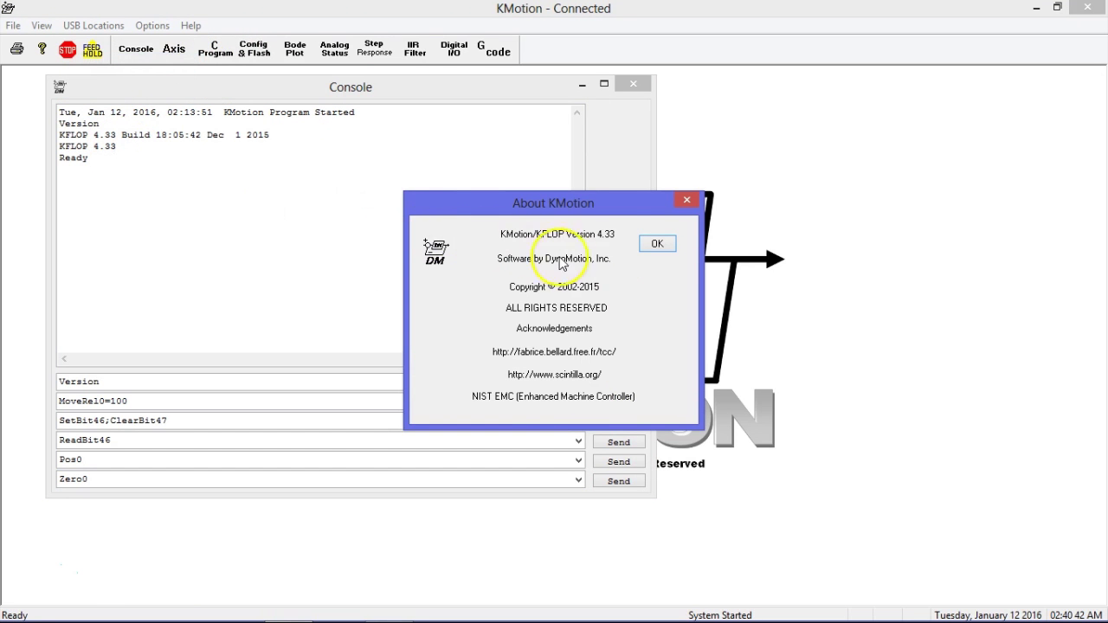
left_click(654, 245)
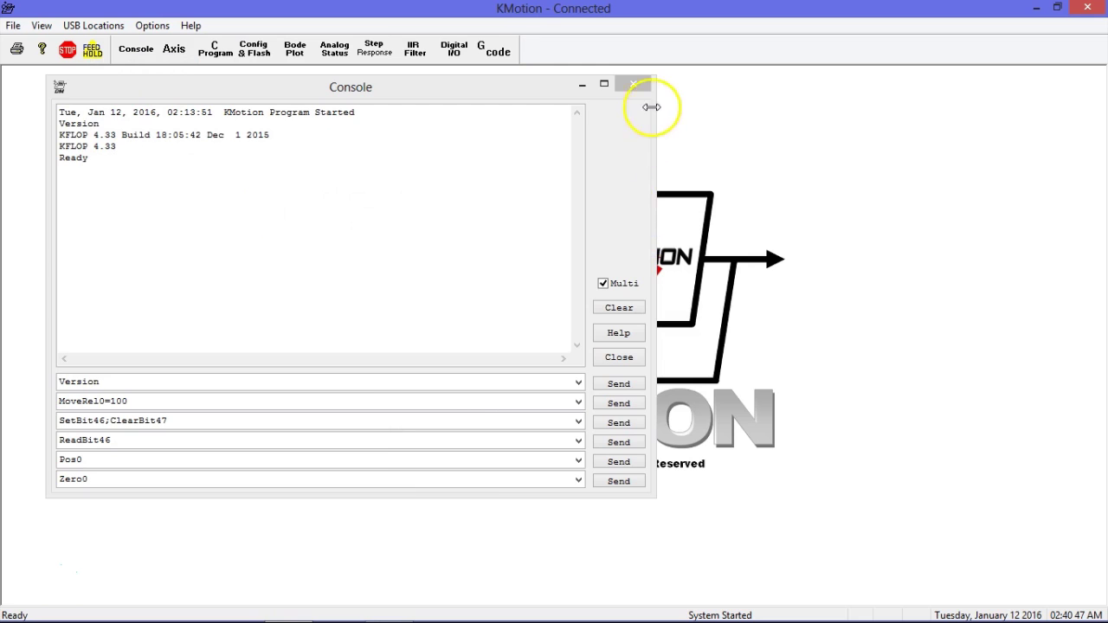
left_click(634, 84)
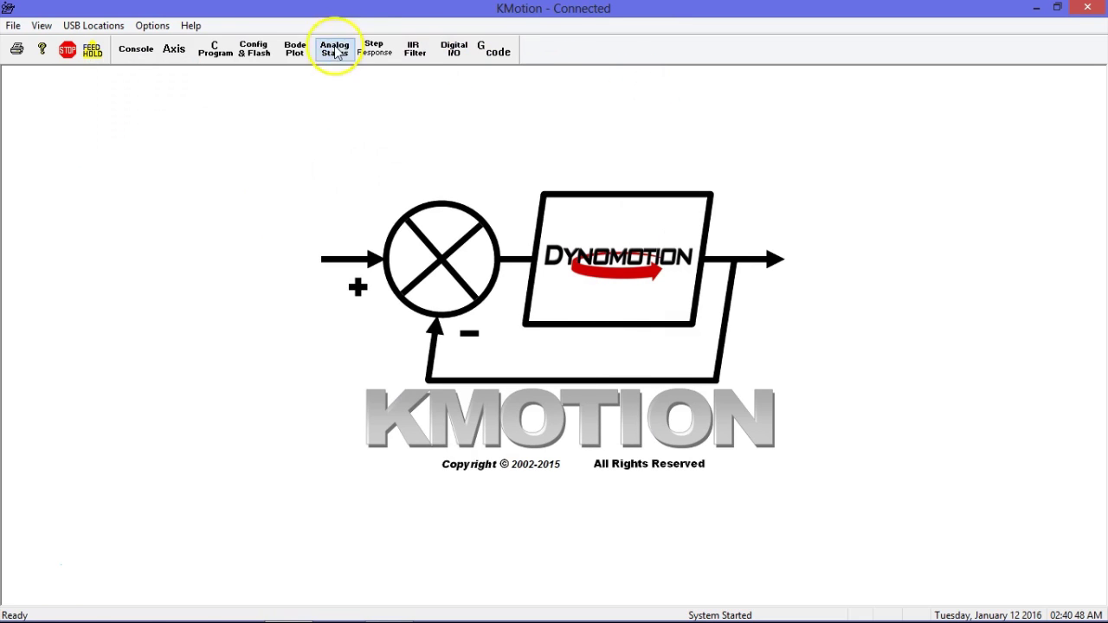
left_click(254, 48)
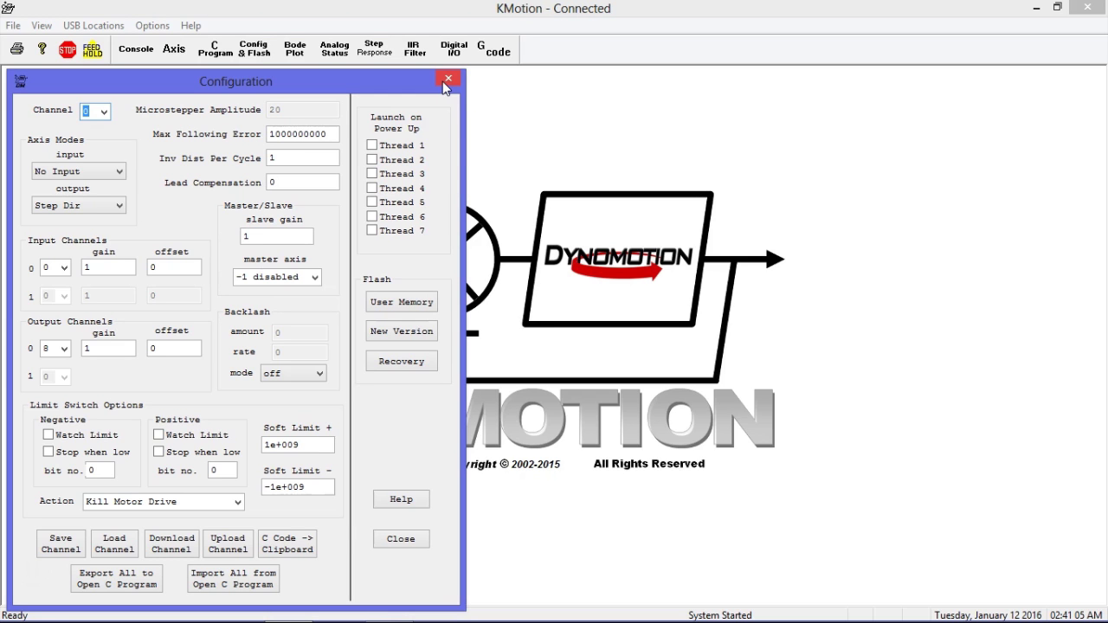
Step: Make digital I/O bit 45 an output and switch it on
left_click(453, 49)
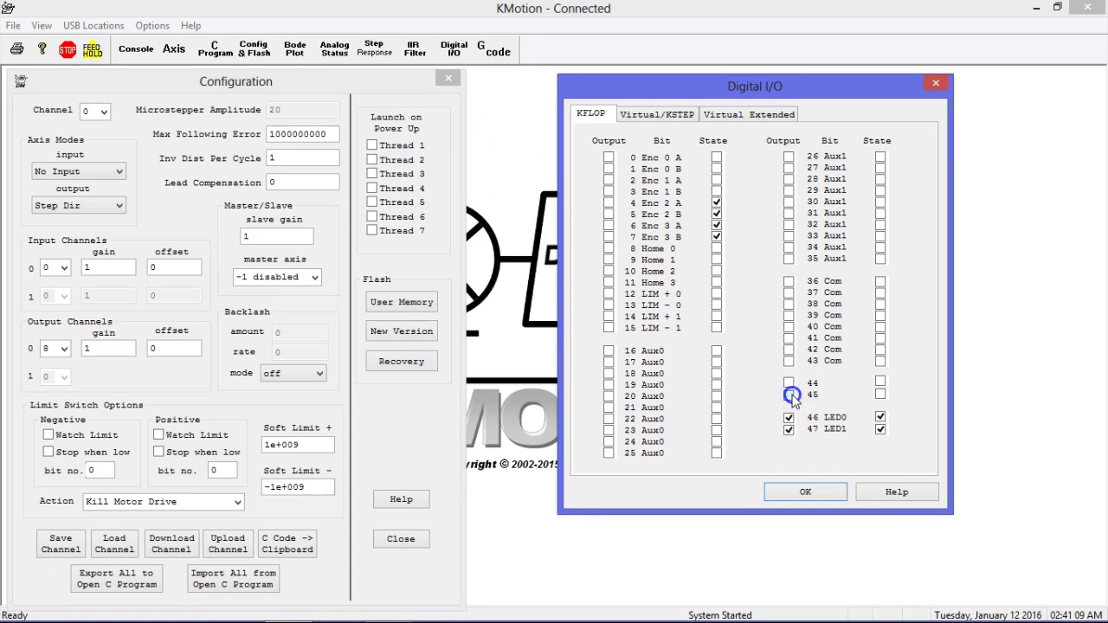
left_click(789, 395)
left_click(879, 395)
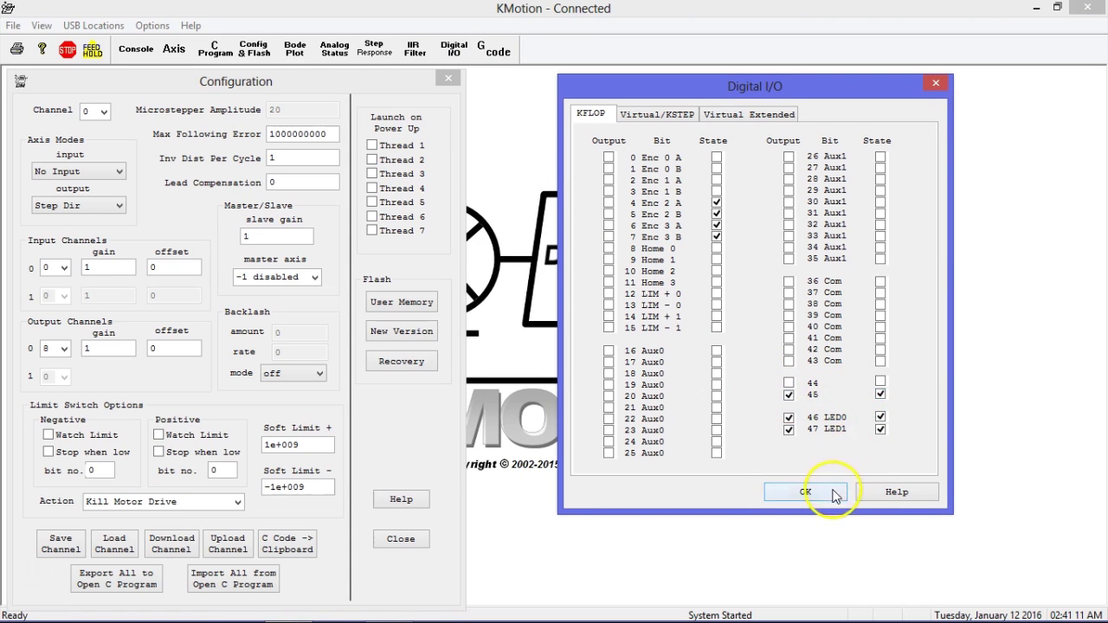
left_click(804, 492)
Step: Load KStepAxis0.mot into channel 0 and bring up the Step Response view
left_click(254, 48)
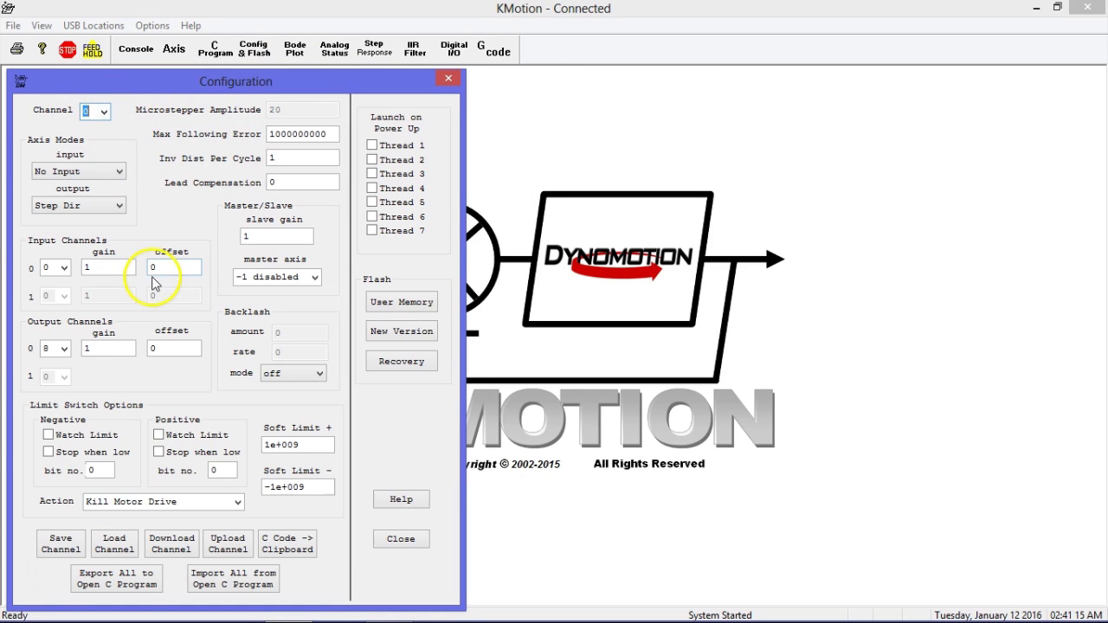
left_click(126, 548)
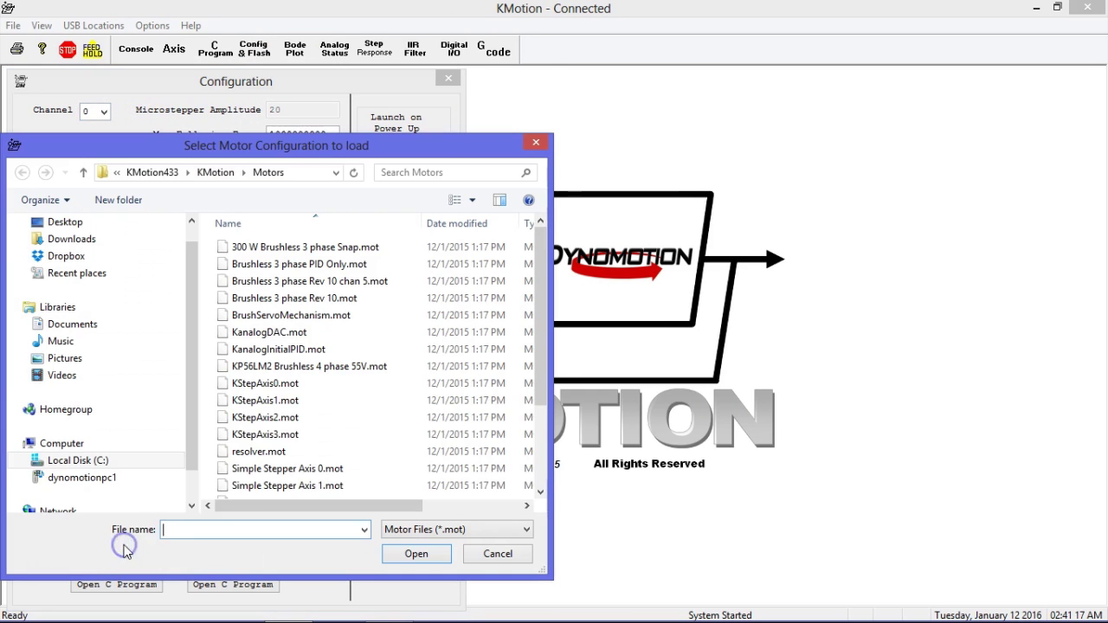
left_click(264, 383)
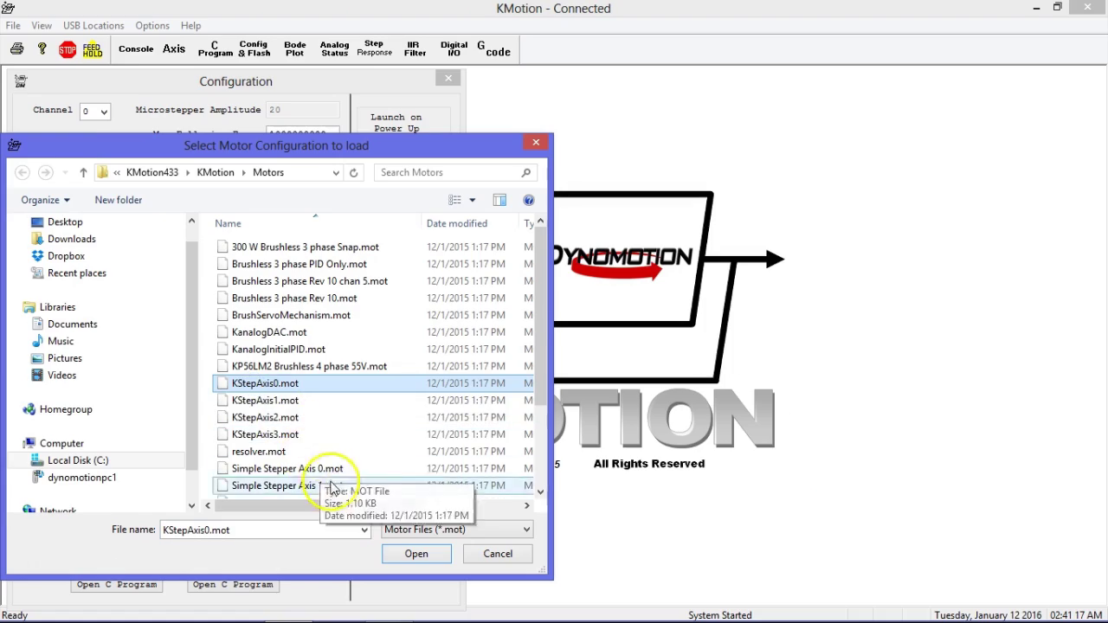
left_click(391, 553)
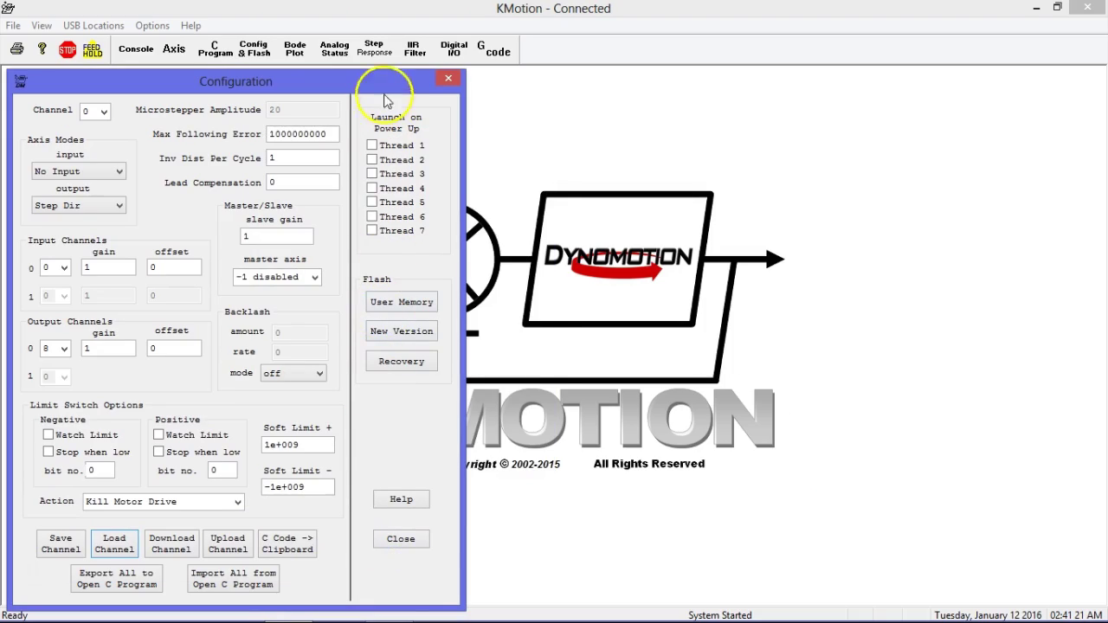
left_click(374, 49)
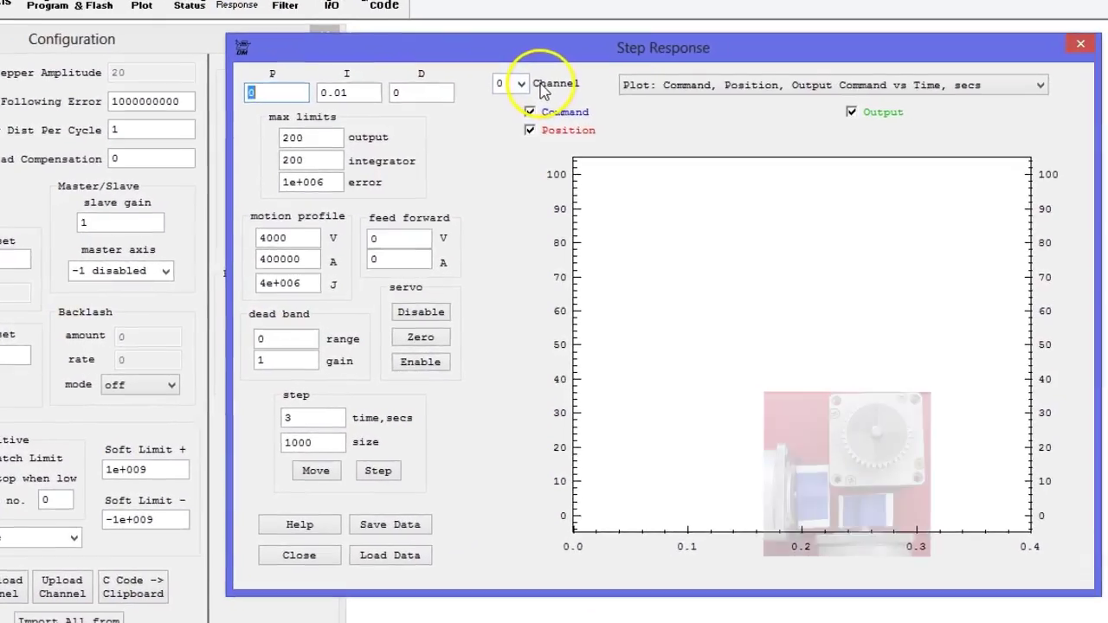
Step: Test-move axis 0 with step size 10000 at velocity 11000, plotting only the Command trace
left_click(319, 472)
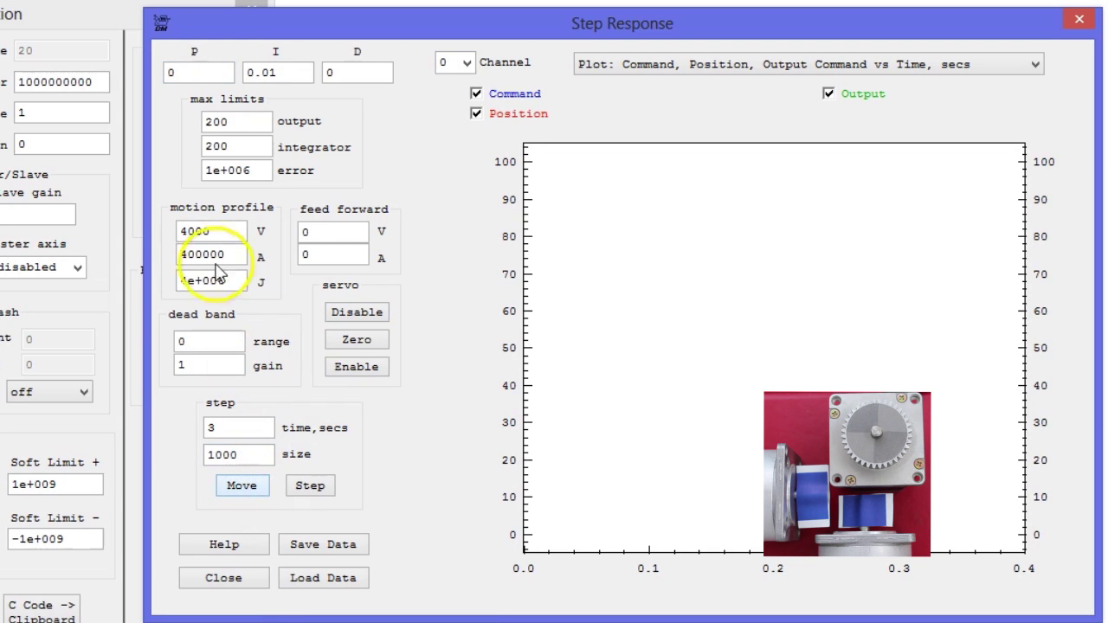
left_click(182, 231)
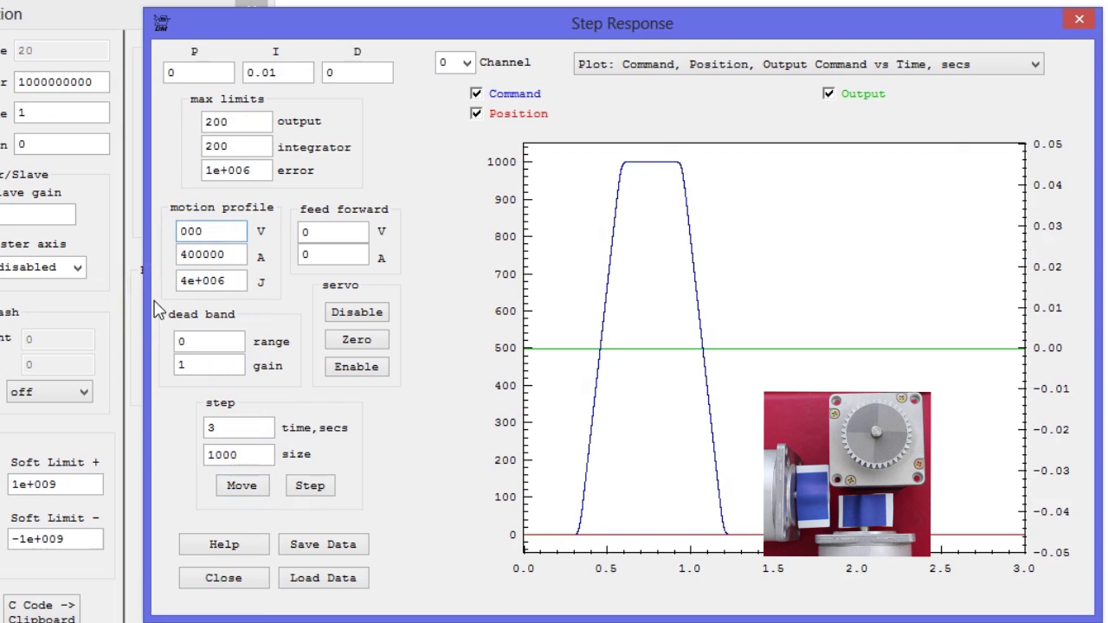
left_click(253, 451)
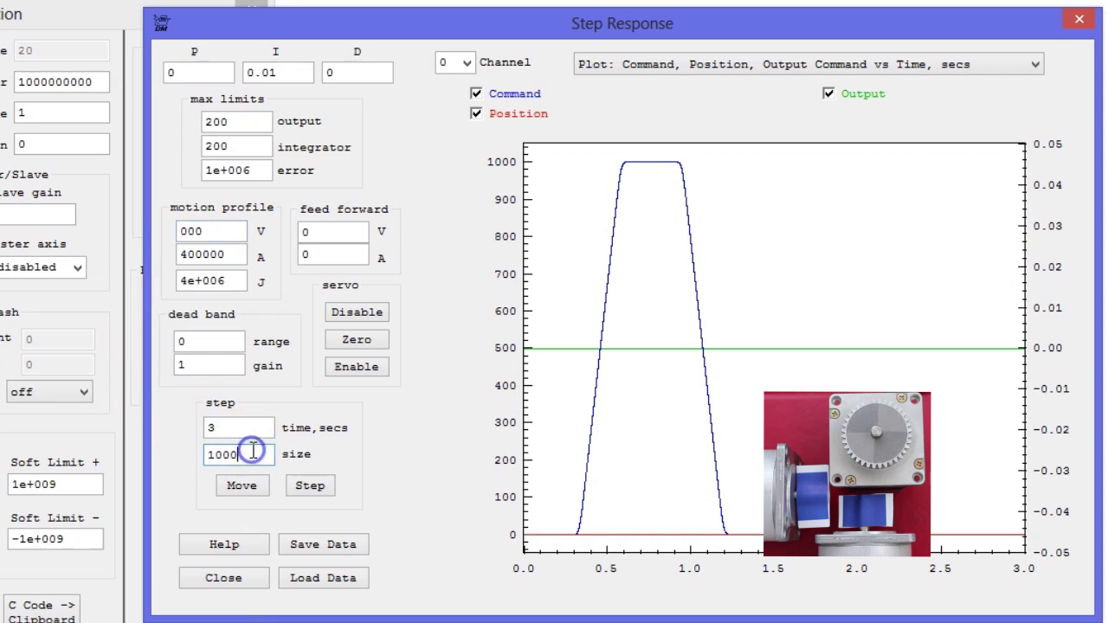
left_click(180, 231)
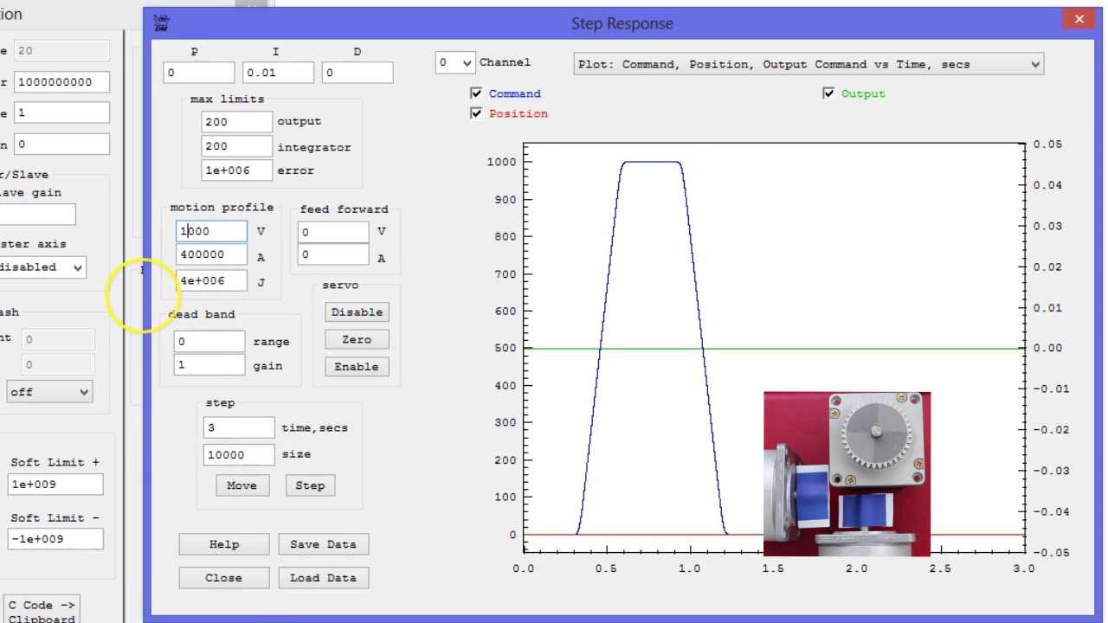
left_click(241, 483)
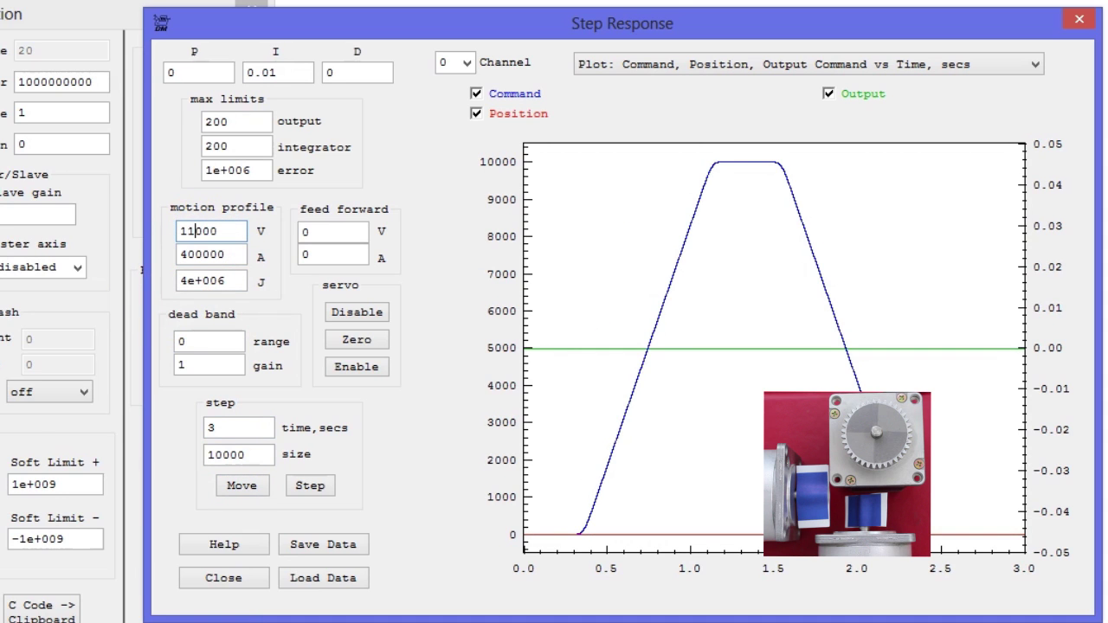
left_click(245, 488)
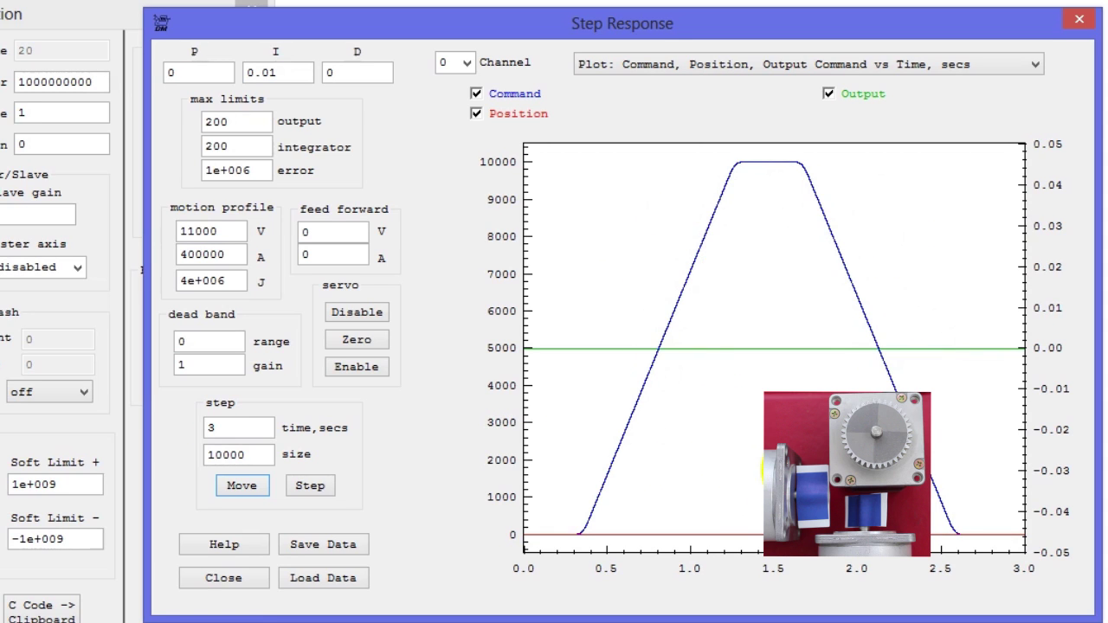
left_click(476, 115)
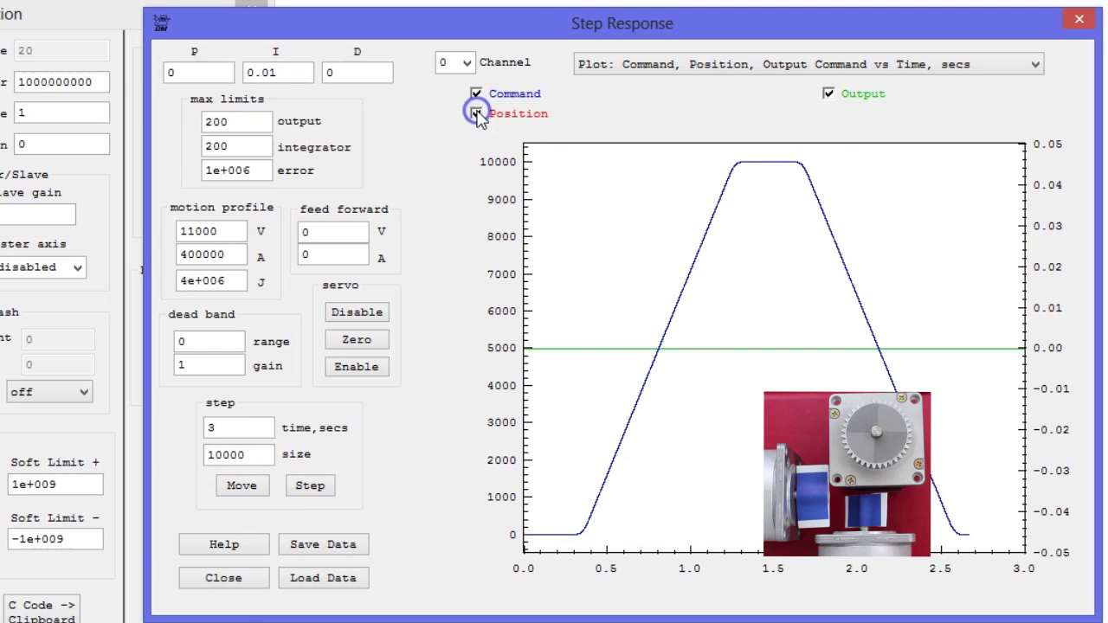
left_click(830, 96)
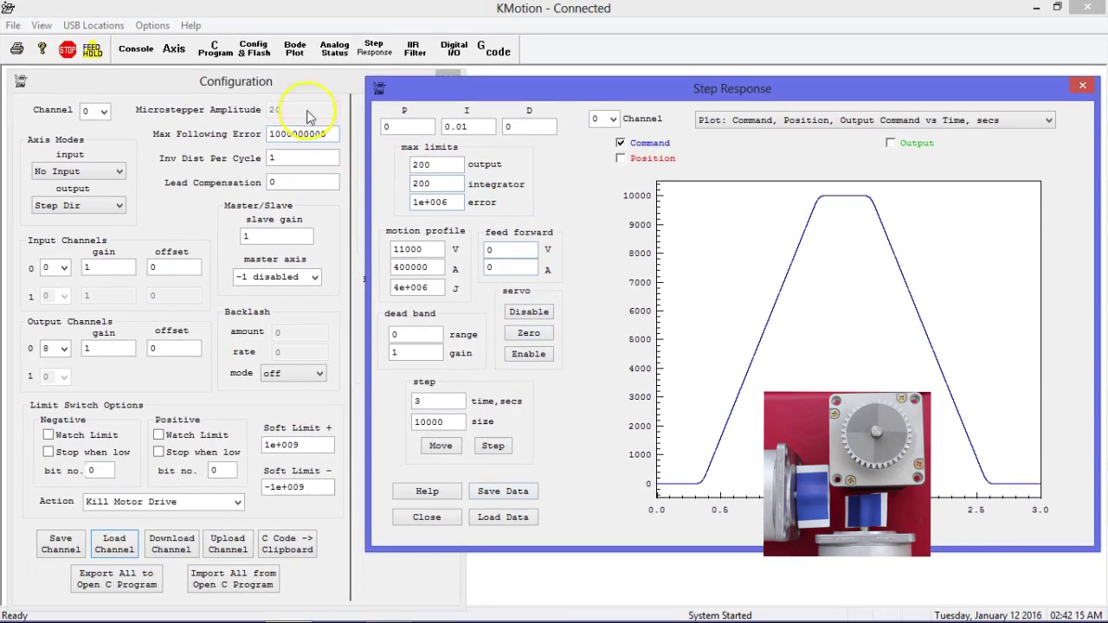
Step: Load the KStepAxis1.mot motor settings into channel 1
left_click(279, 78)
scroll(91, 108, "down", 1)
left_click(111, 543)
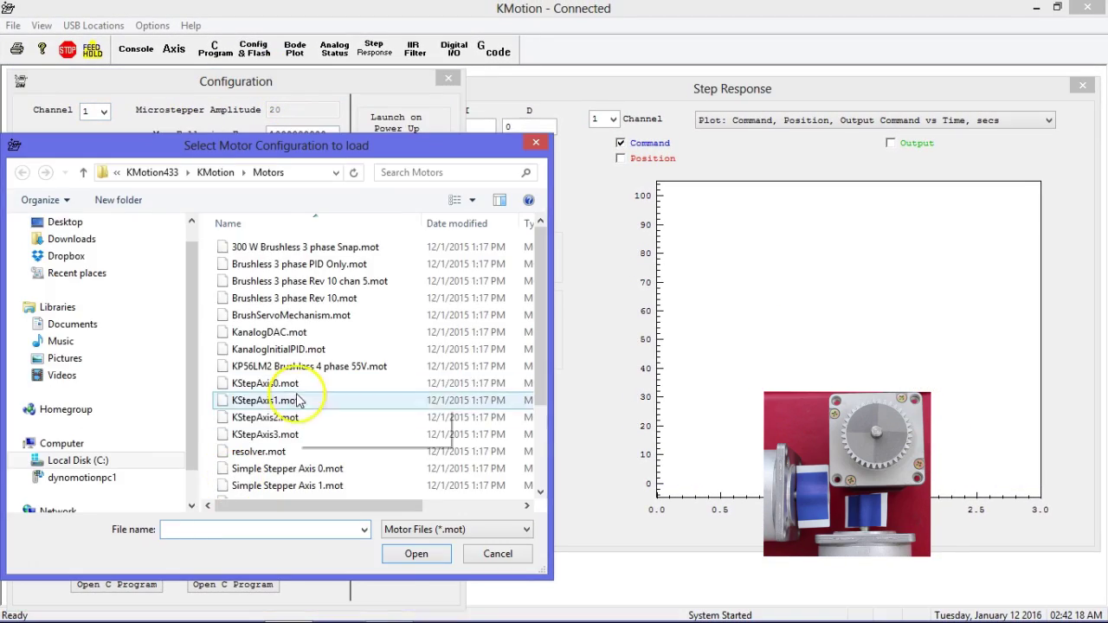
left_click(263, 400)
left_click(416, 553)
Step: Run test moves on axis 1, raising the velocity for the second move
left_click(564, 120)
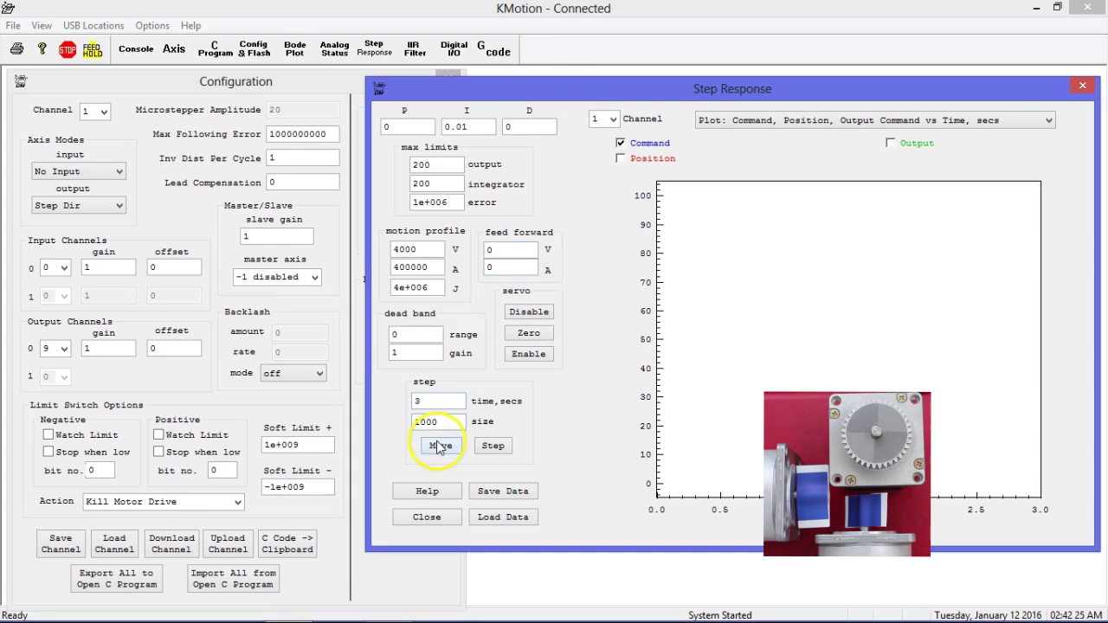
left_click(440, 446)
left_click(404, 250)
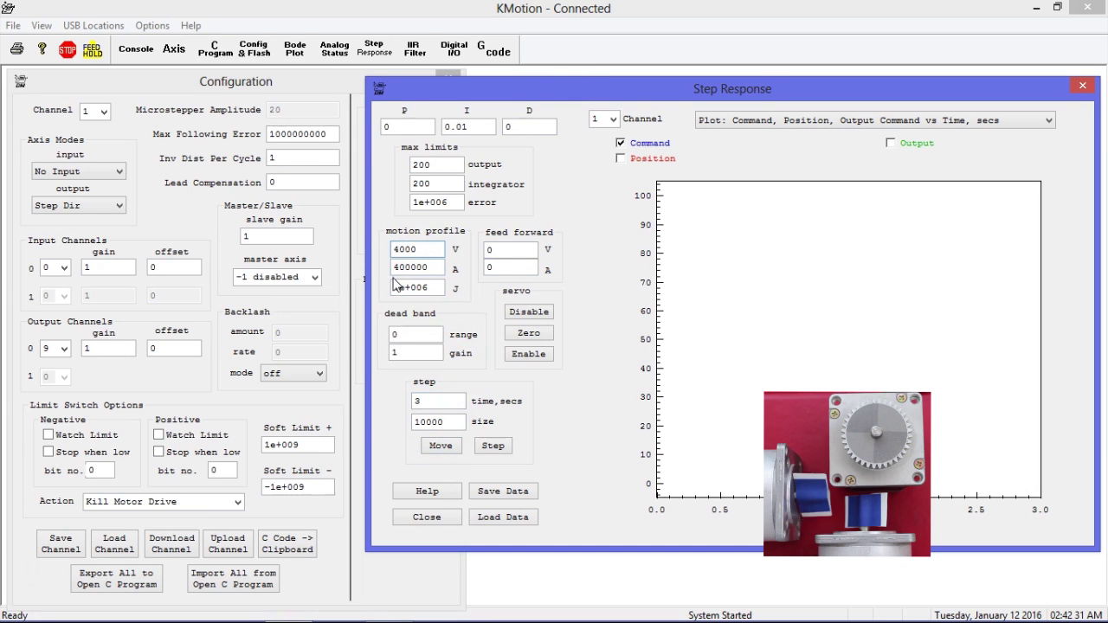
left_click(401, 249)
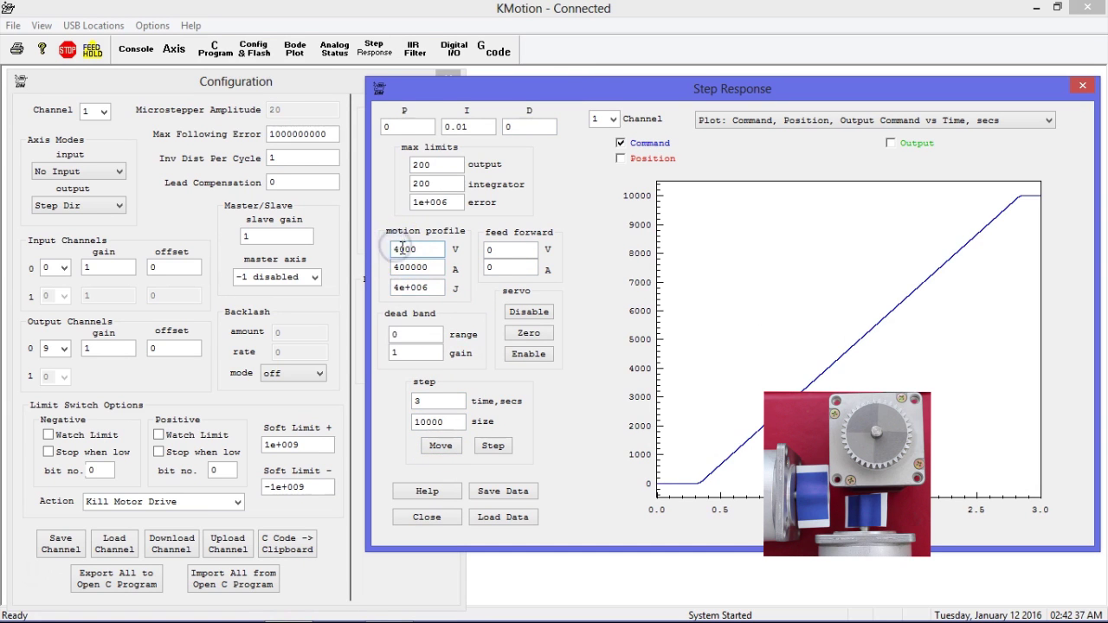
left_click(441, 445)
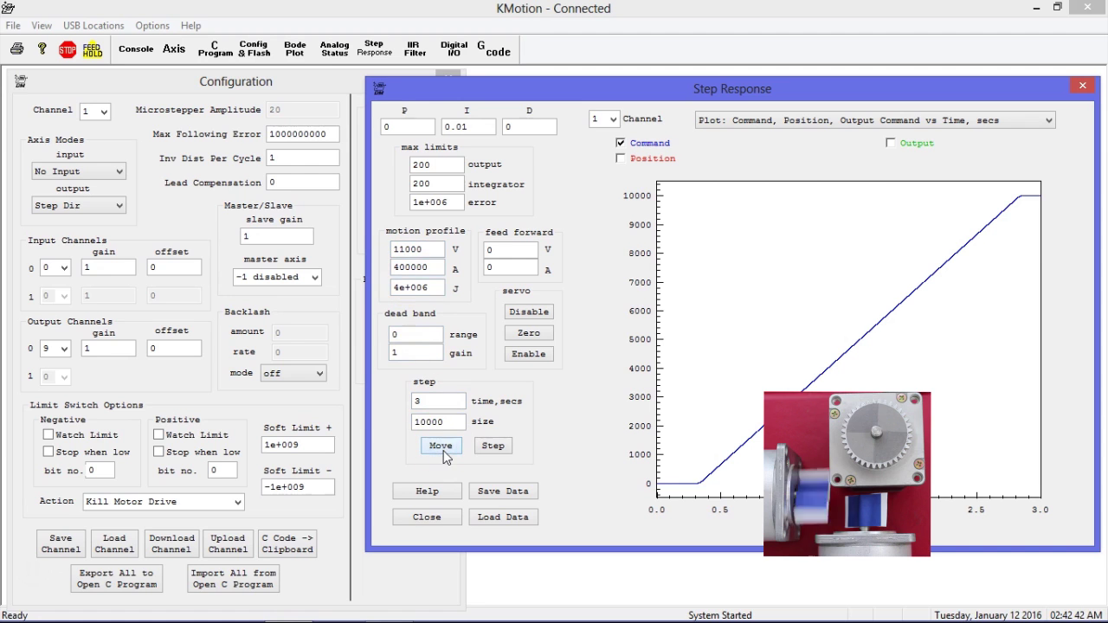
Step: Switch the configuration to channel 2 and load KStepAxis2.mot
left_click(445, 393)
left_click(104, 110)
left_click(94, 148)
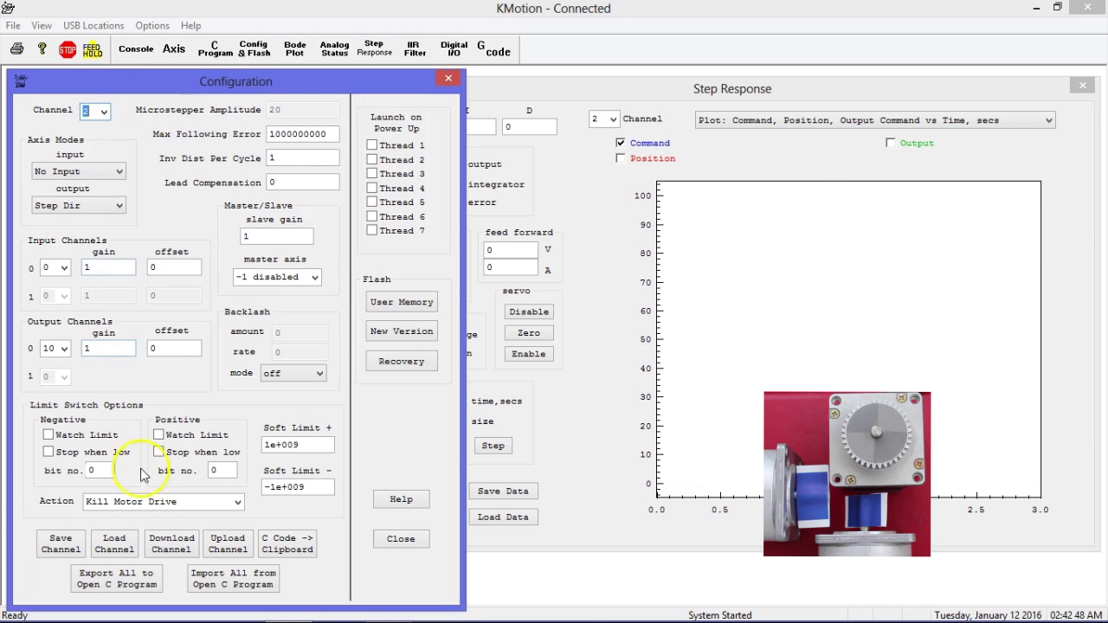
left_click(114, 543)
left_click(266, 419)
left_click(416, 554)
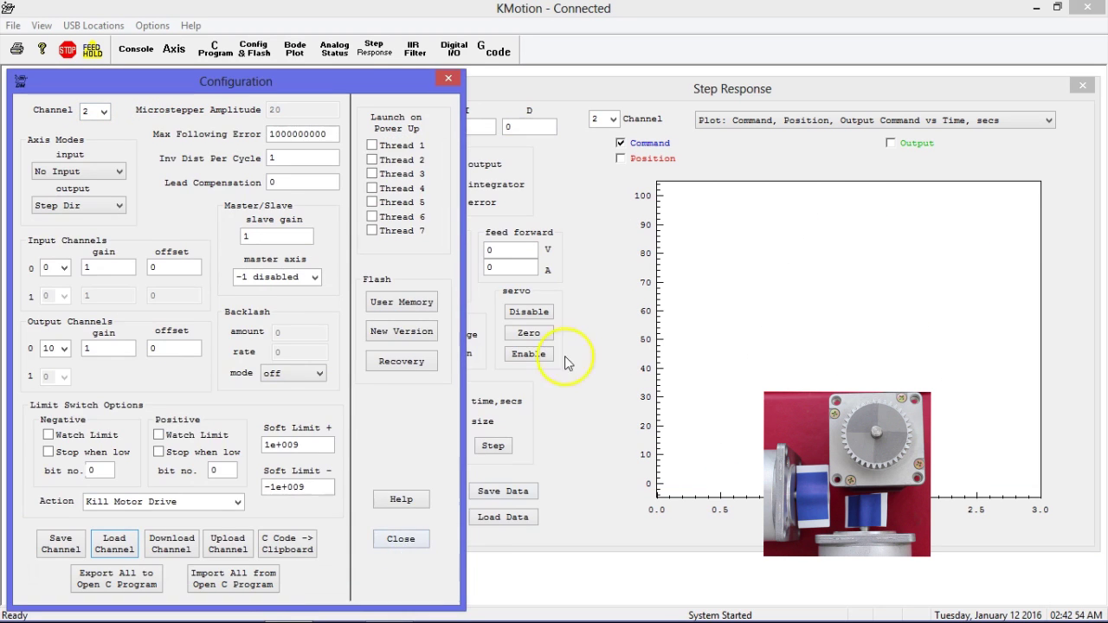
left_click(611, 274)
Step: Test-move axis 2 by 10000 steps at velocity 20000
left_click(446, 422)
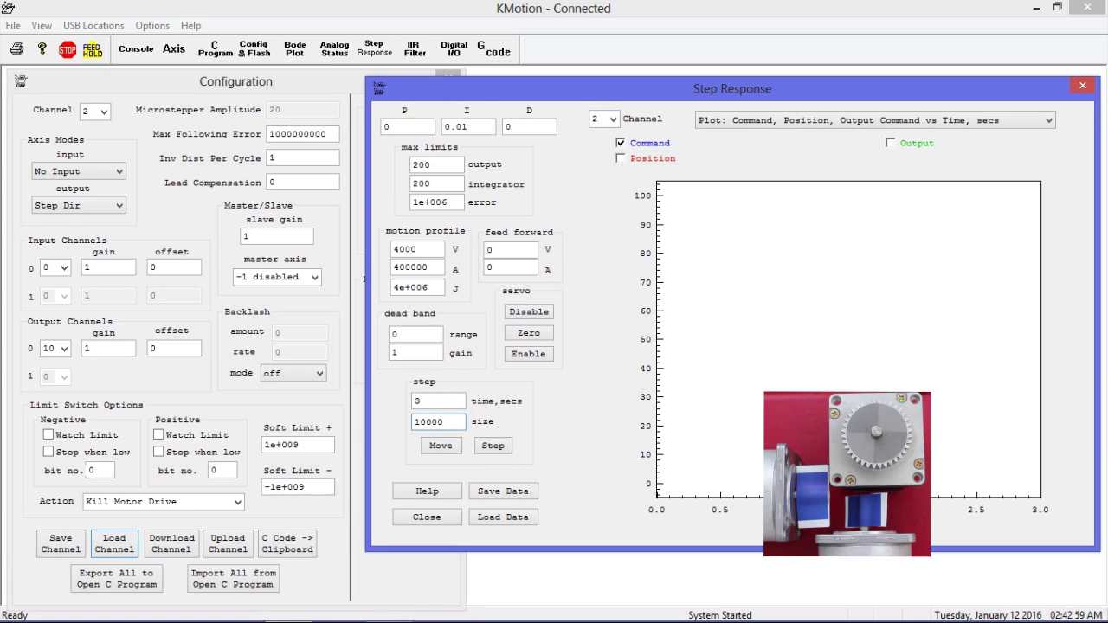
left_click(440, 445)
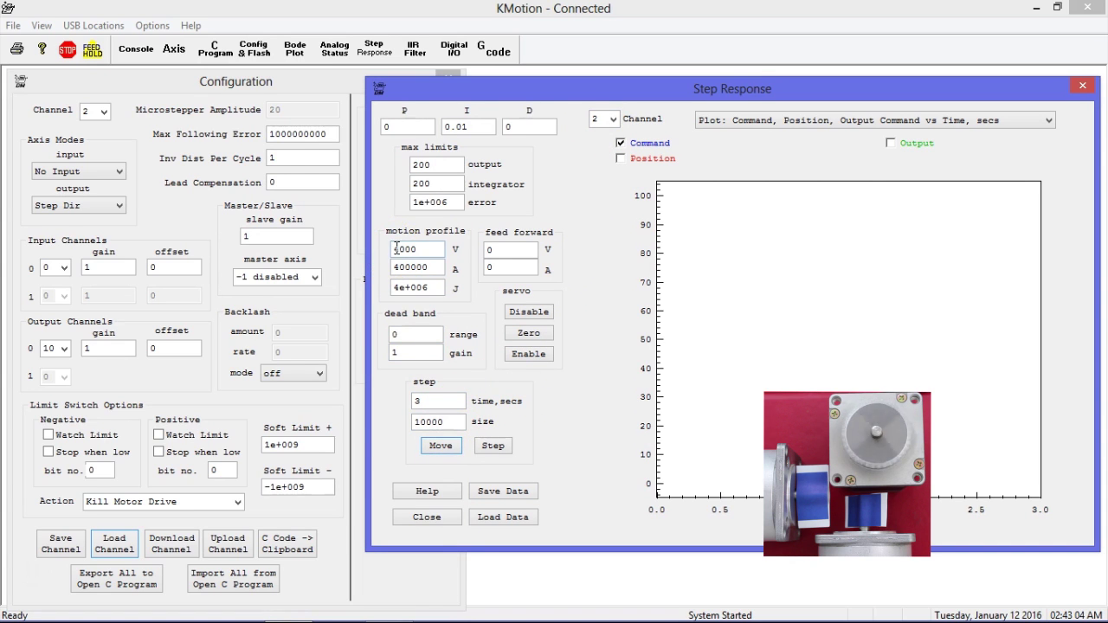
left_click_drag(396, 248, 422, 319)
left_click(440, 445)
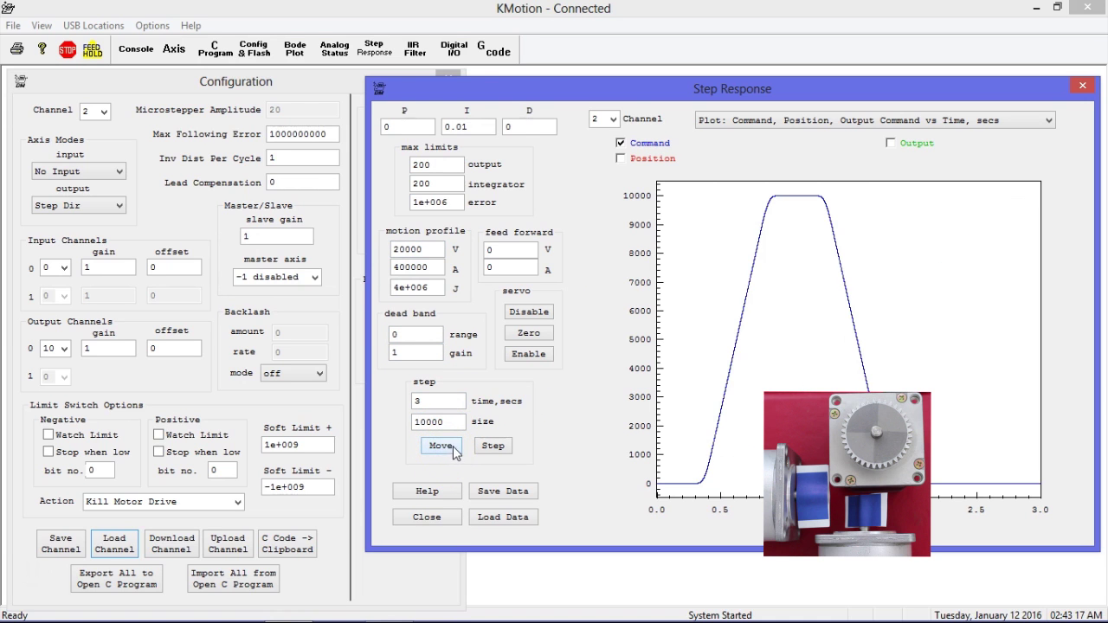
left_click_drag(575, 93, 600, 114)
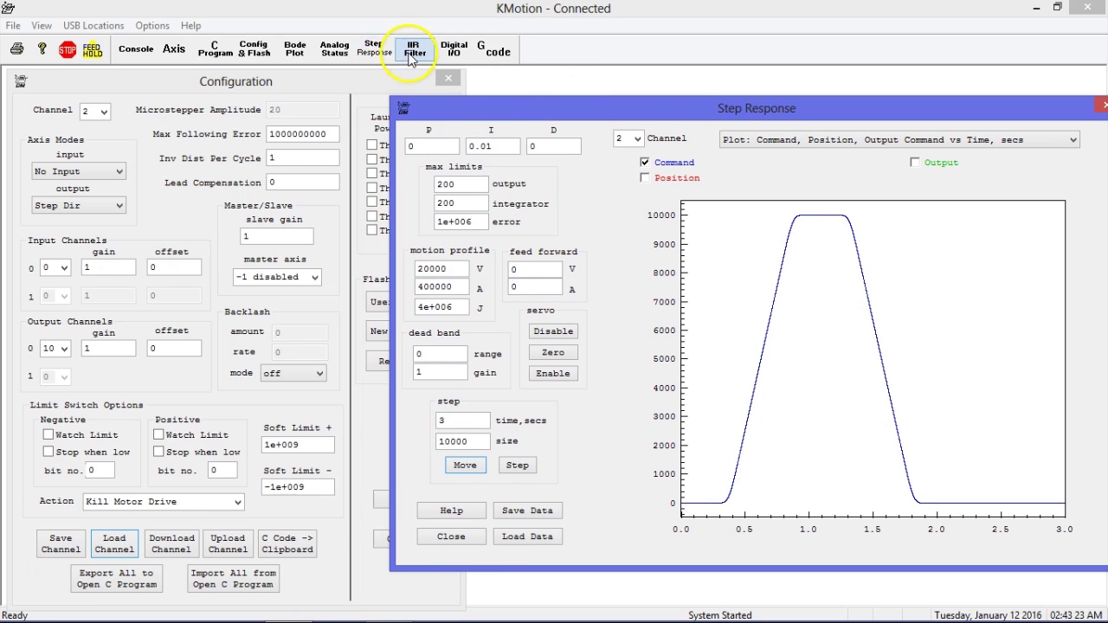
Step: Open InitKStep3Axis.c from the C Programs\KStep folder in the program editor
left_click(212, 45)
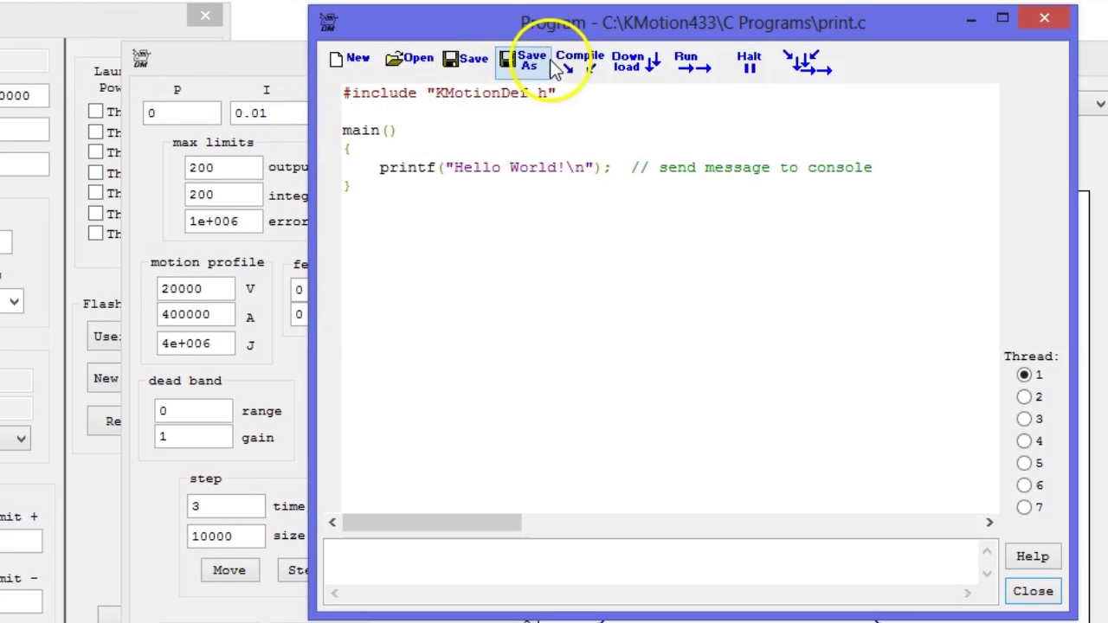
left_click(414, 60)
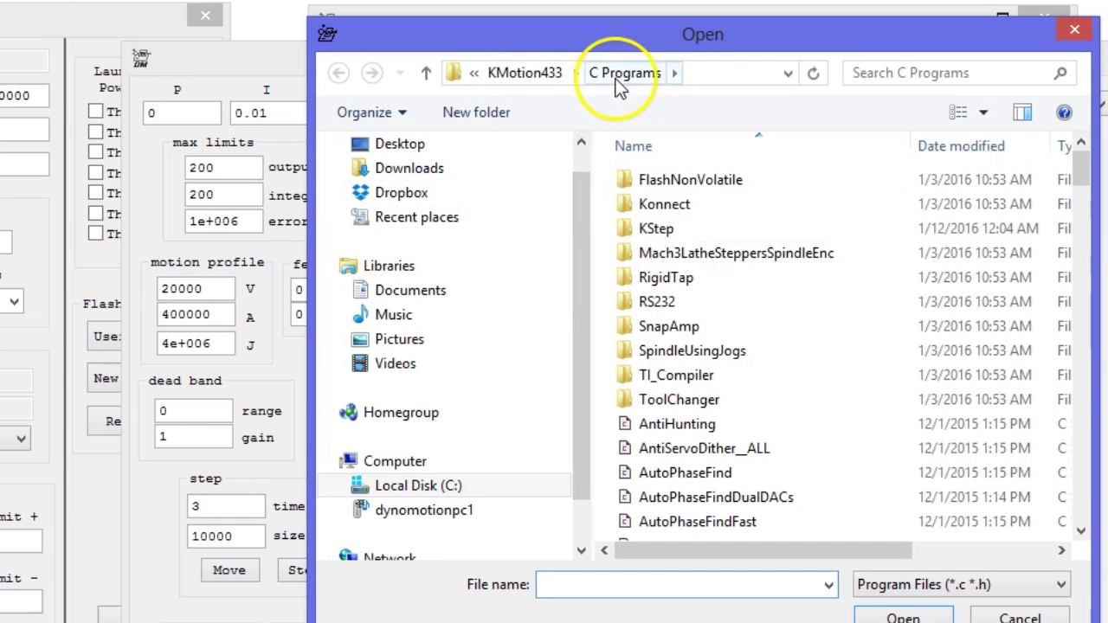
left_click(655, 229)
double_click(655, 229)
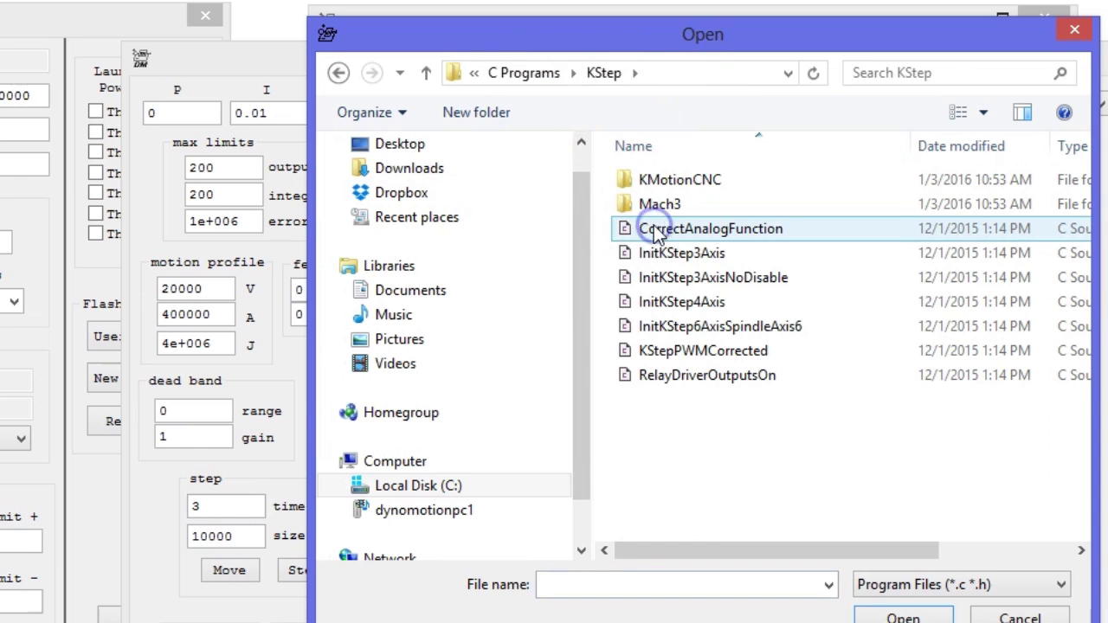
left_click(664, 260)
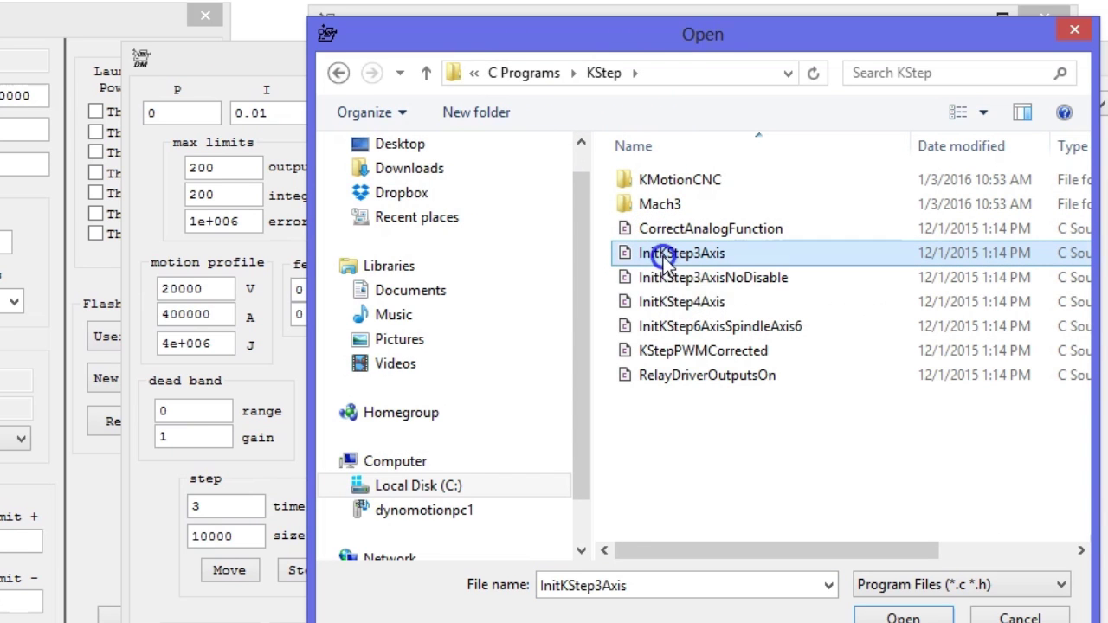
left_click(897, 612)
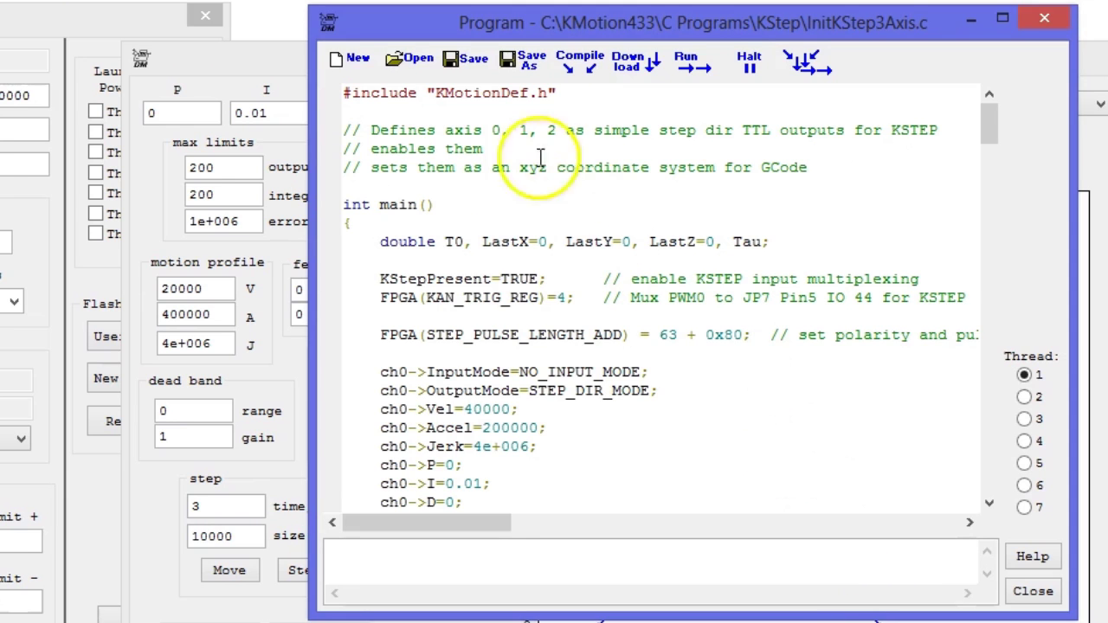
Step: Save the program as InitKStep3Axis_MMDDYYa.c
left_click(526, 61)
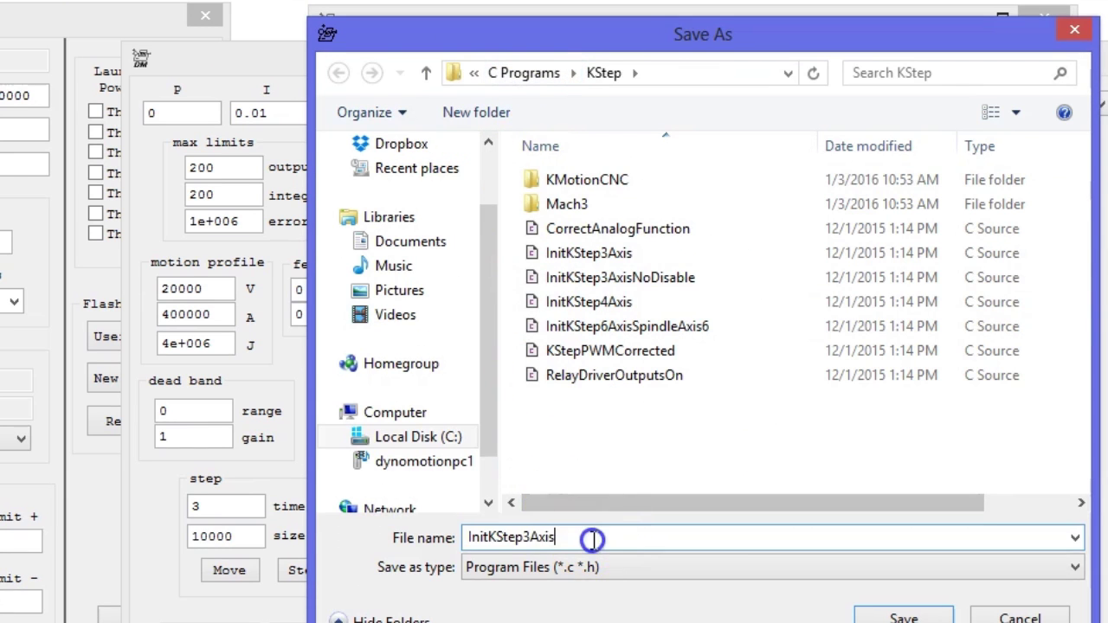
type("_")
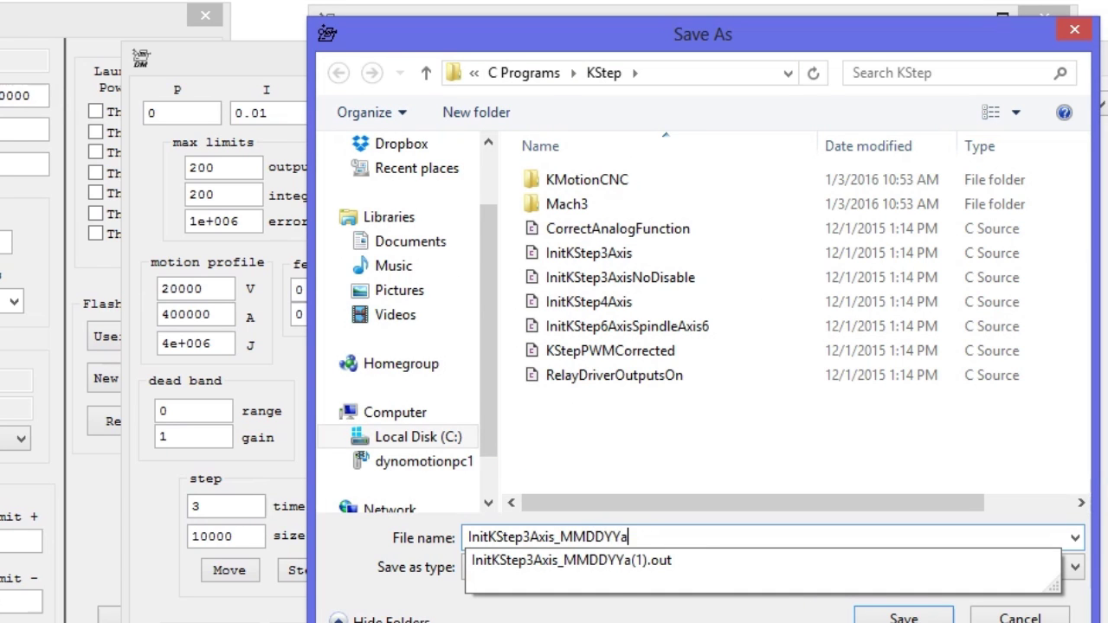
type("MMDDYYa")
left_click(904, 617)
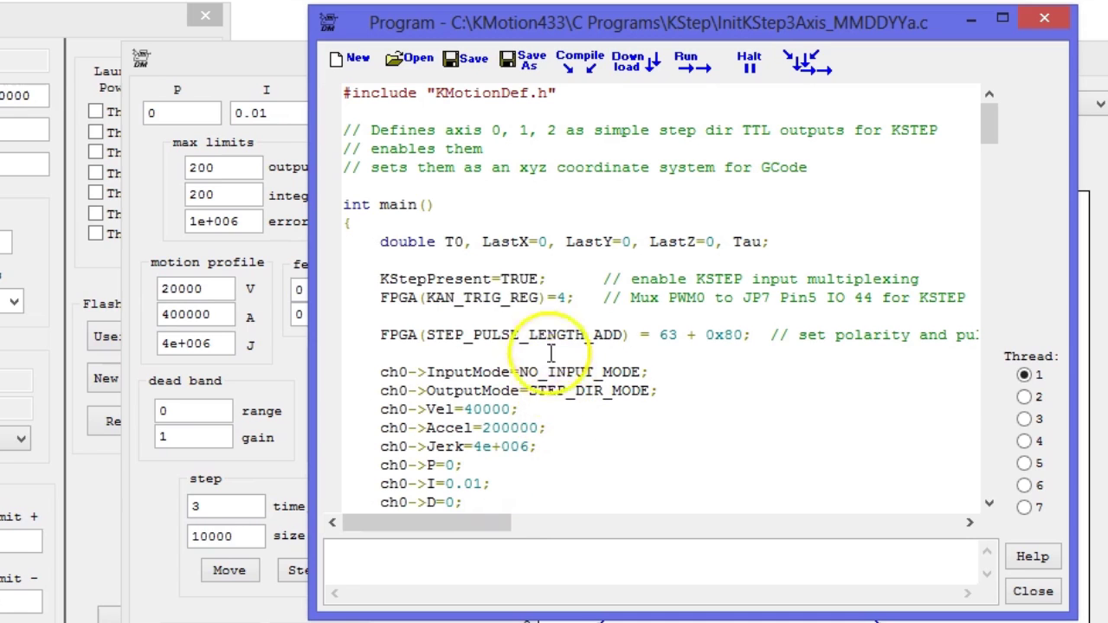
Step: Highlight the KStepPresent, KAN_TRIG_REG and step pulse length lines for explanation
left_click_drag(381, 279, 564, 277)
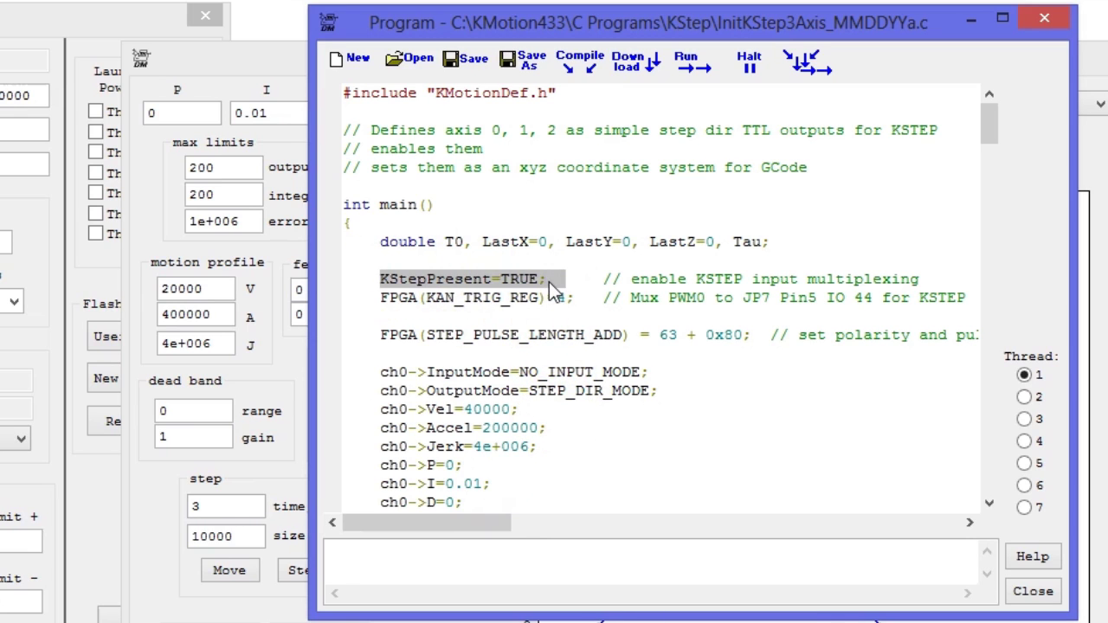
left_click_drag(366, 297, 620, 317)
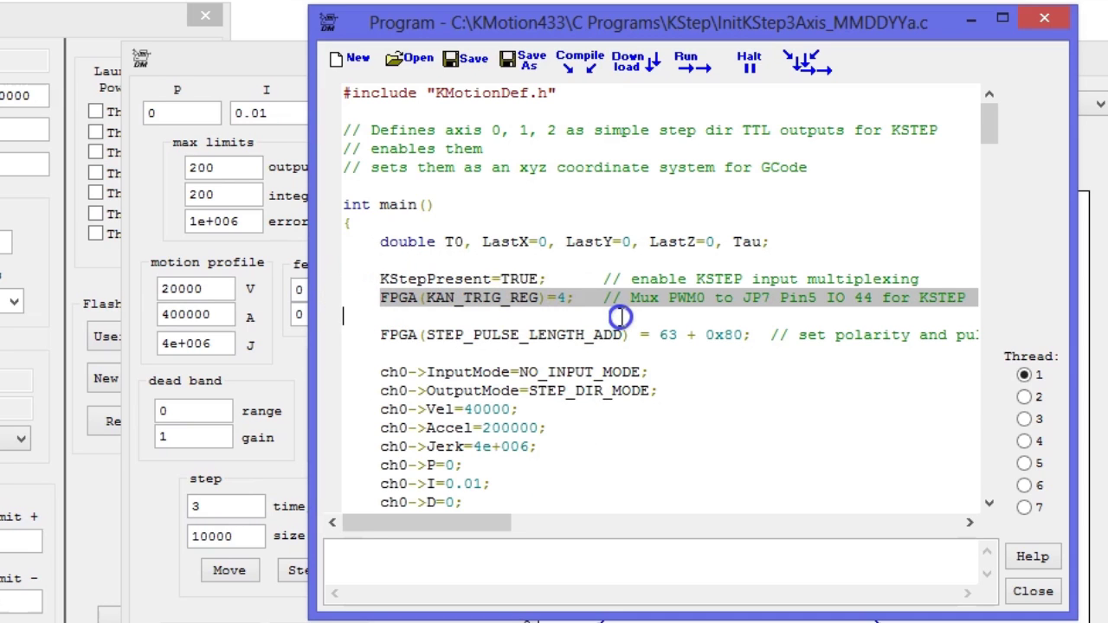
left_click_drag(462, 324, 669, 336)
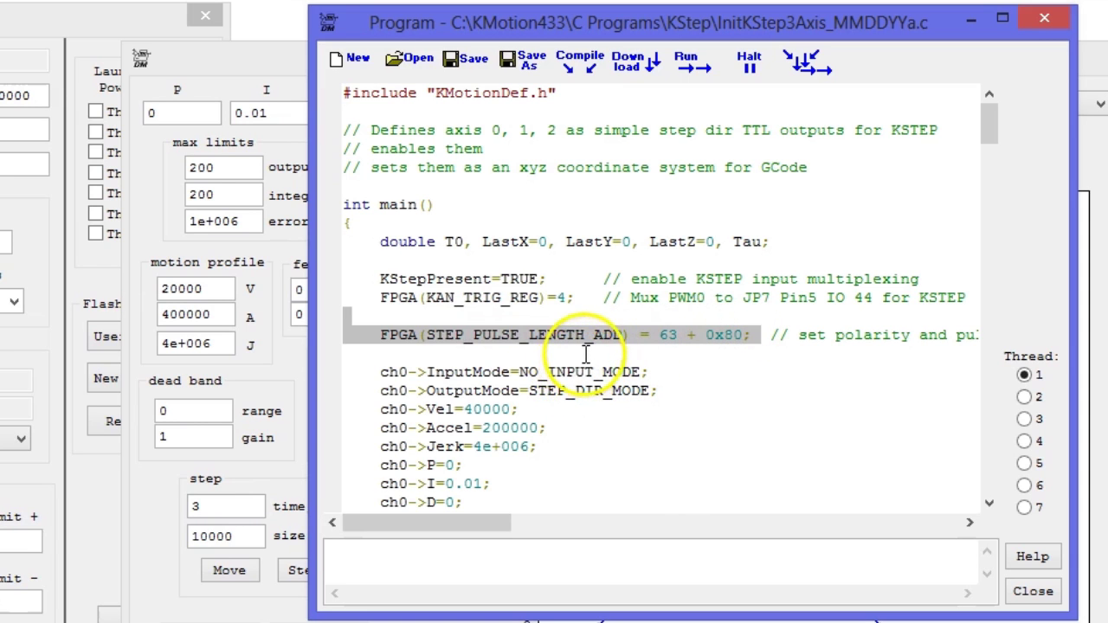
scroll(475, 383, "down", 1)
left_click(473, 372)
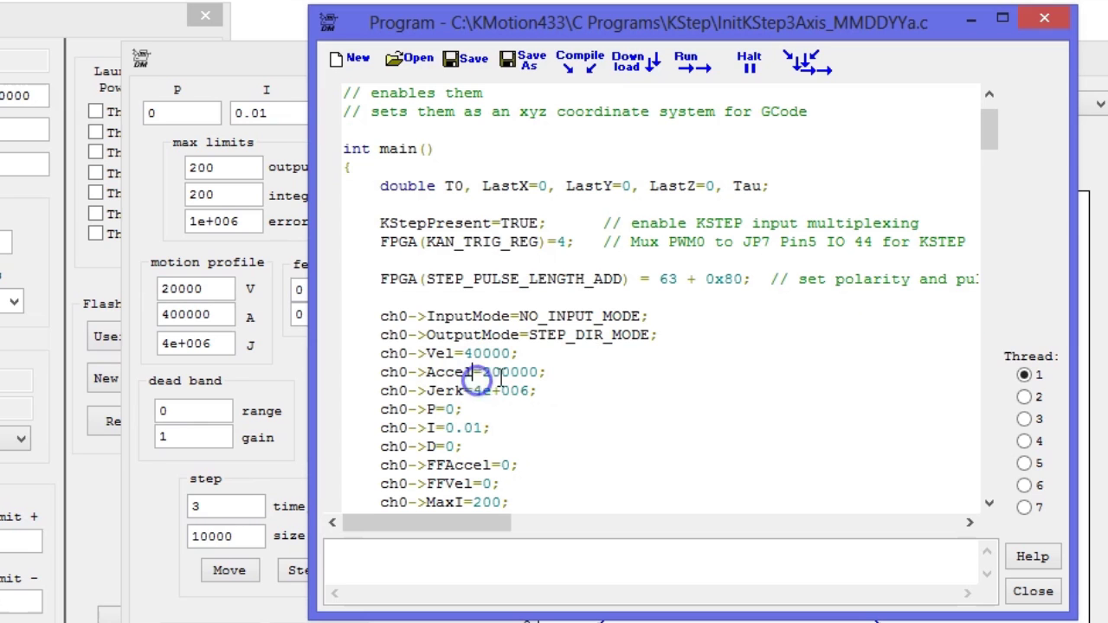
Step: Highlight the EnableAxisDest and DefineCoordSystem lines, pointing out the first axis
left_click_drag(992, 124, 975, 228)
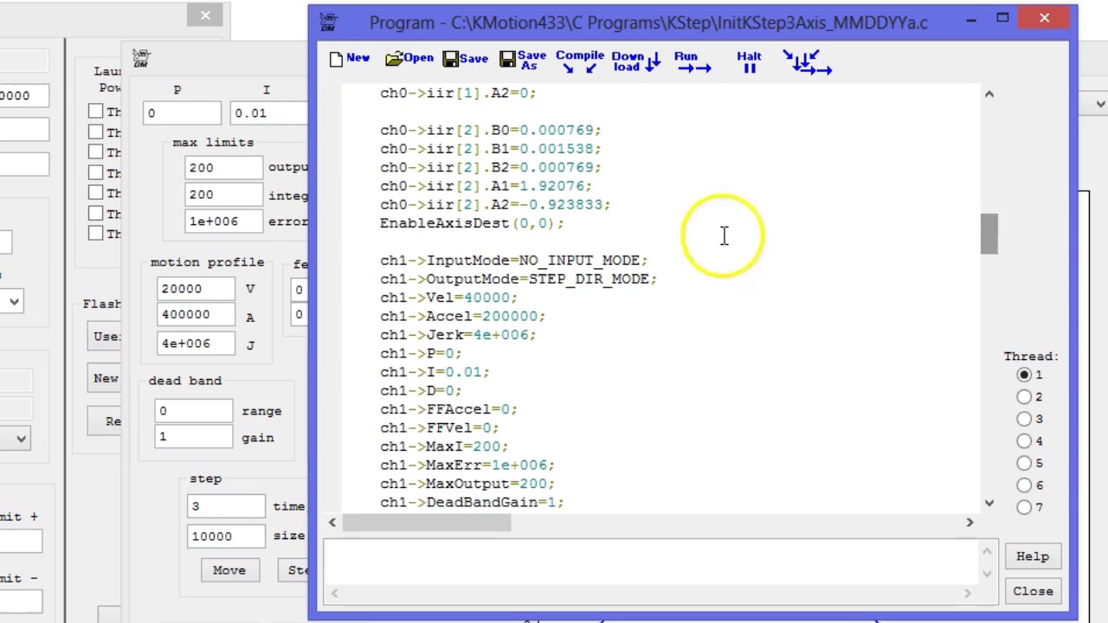
left_click_drag(567, 224, 375, 225)
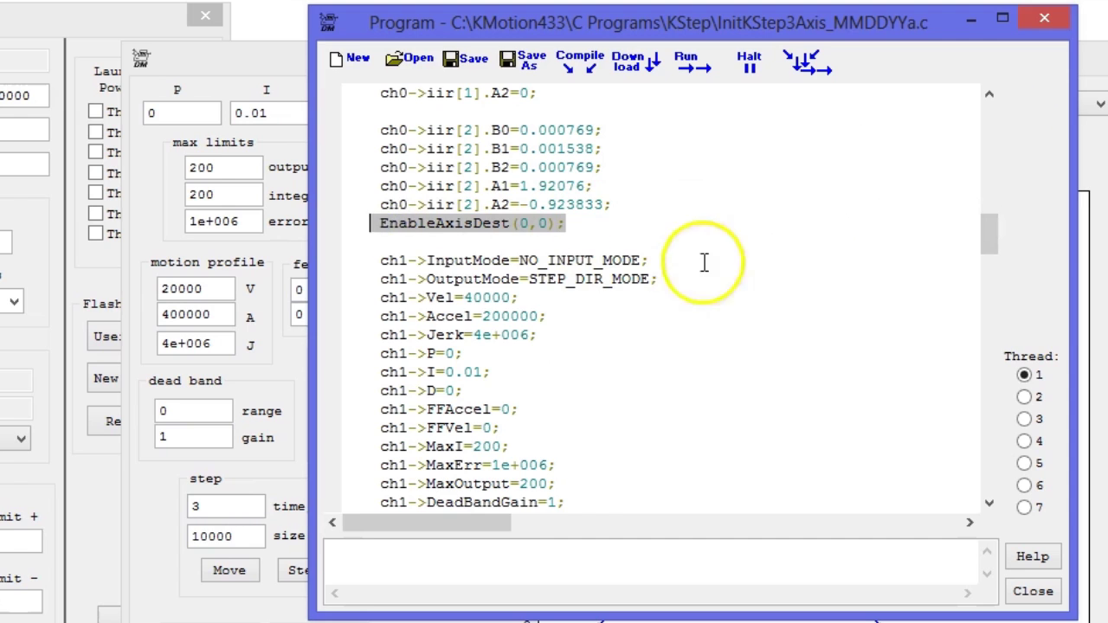
left_click(658, 223)
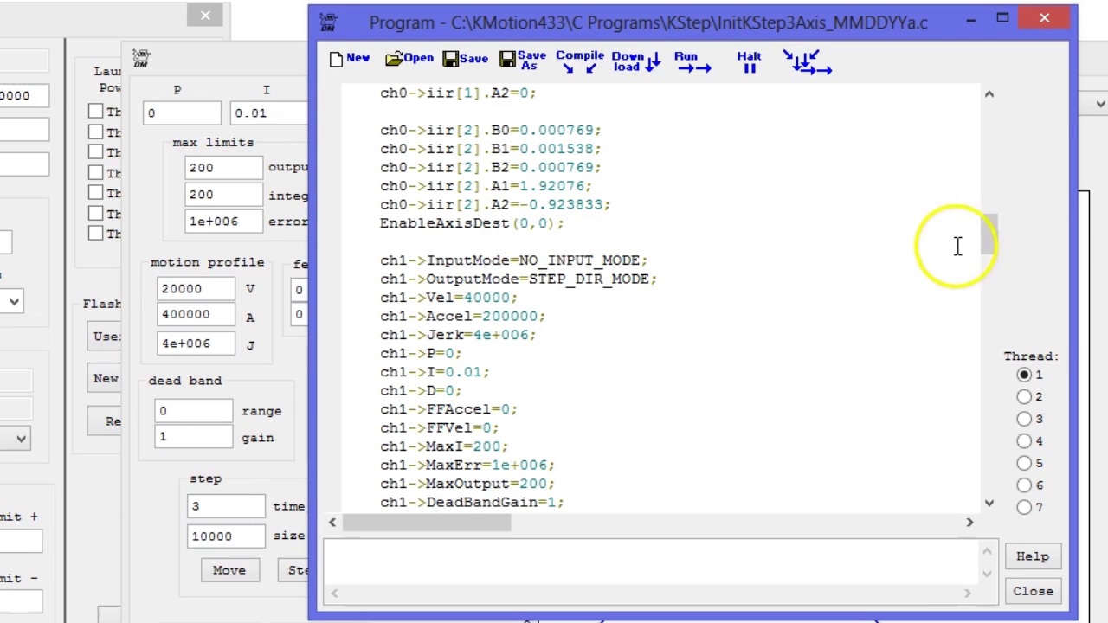
left_click_drag(987, 230, 969, 424)
left_click_drag(675, 256, 600, 251)
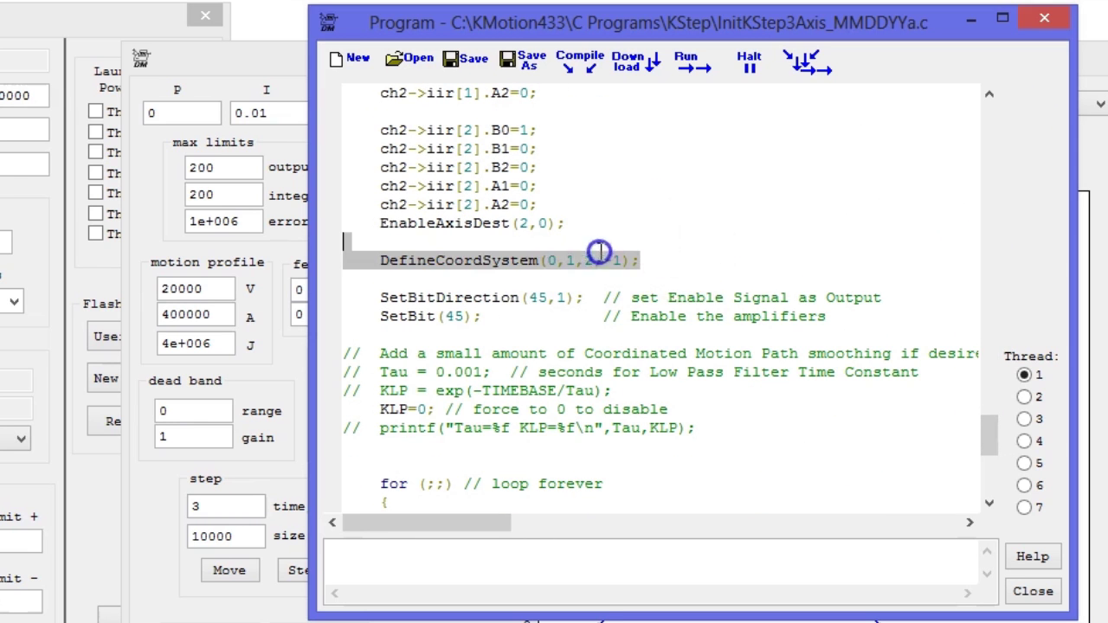
left_click(530, 275)
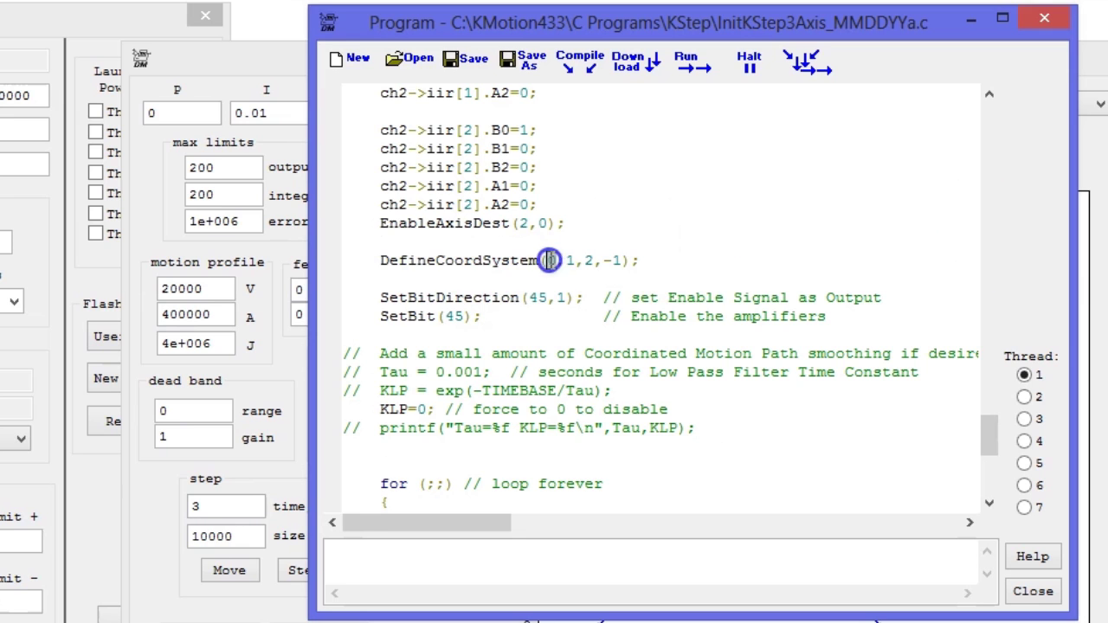
double_click(550, 260)
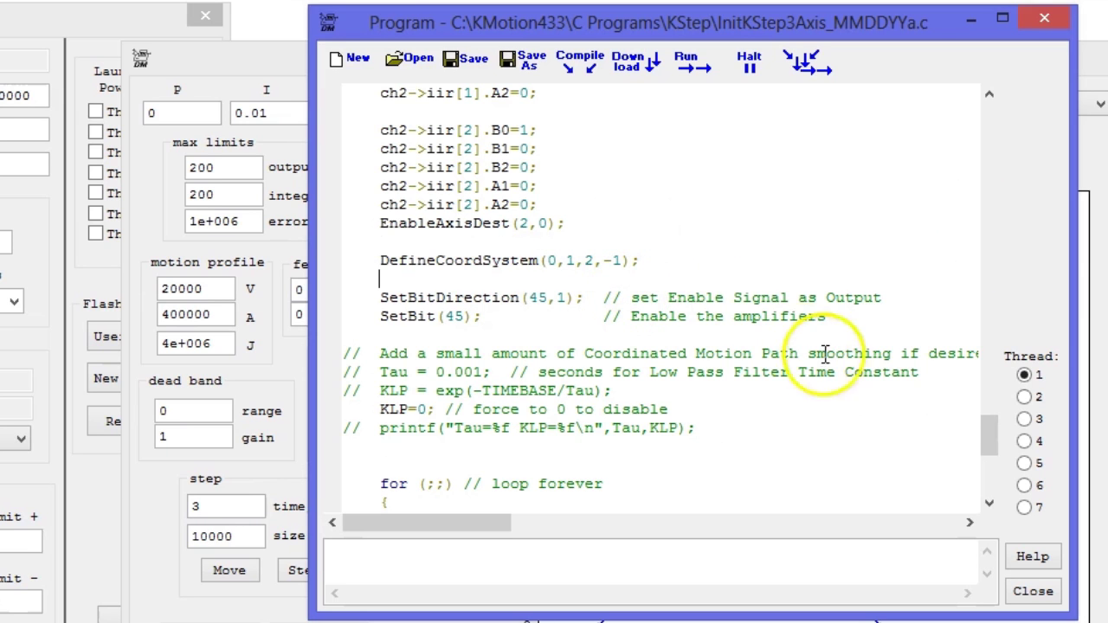
Step: Highlight the amplifier-disable loop code and list the KStep folder's programs
left_click_drag(987, 437, 991, 476)
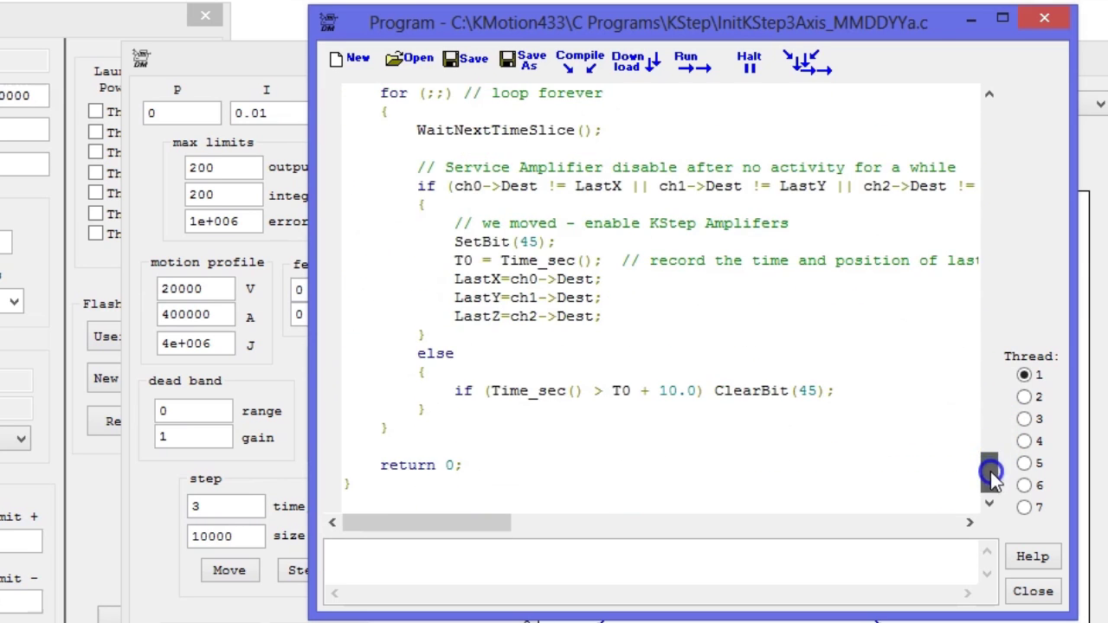
left_click_drag(878, 403, 354, 93)
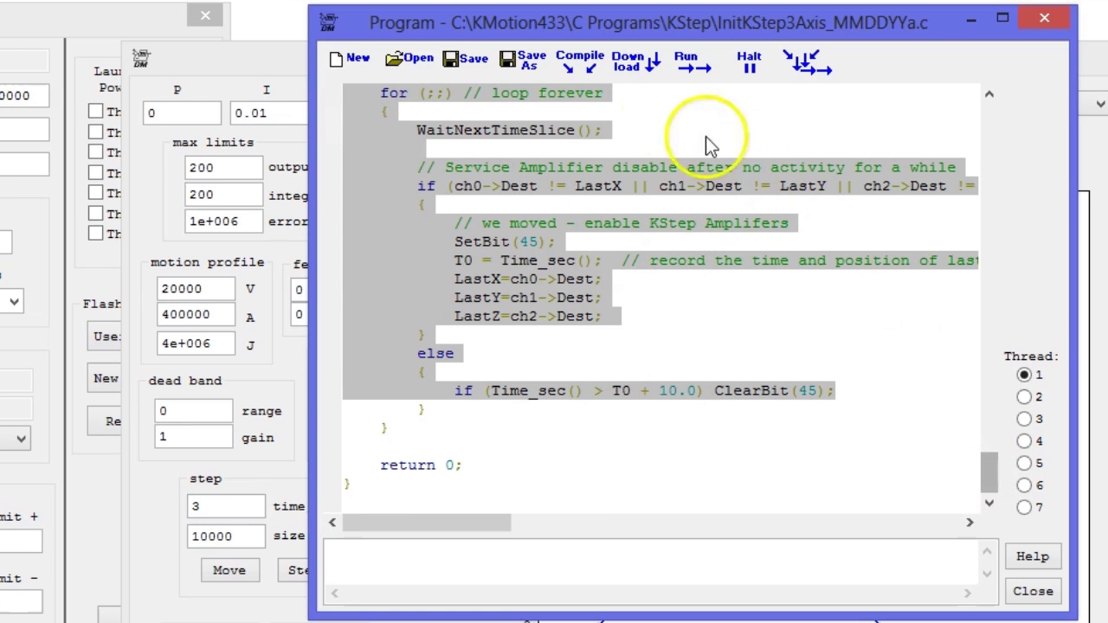
left_click(420, 58)
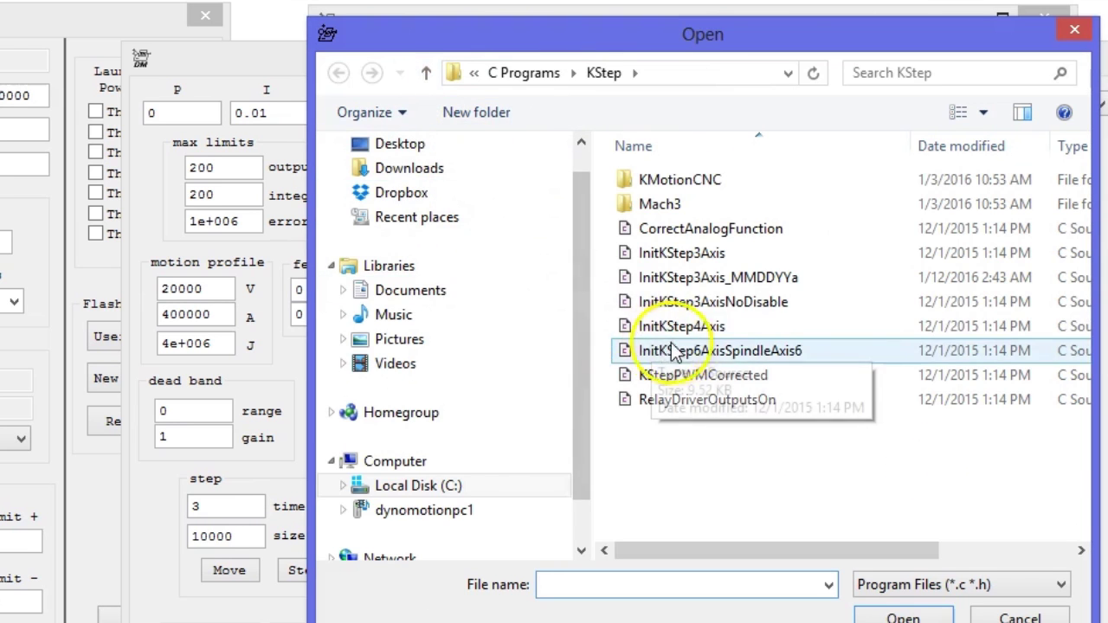
Step: Select InitKStep3AxisNoDisable, then cancel the dialog without opening it
left_click(718, 302)
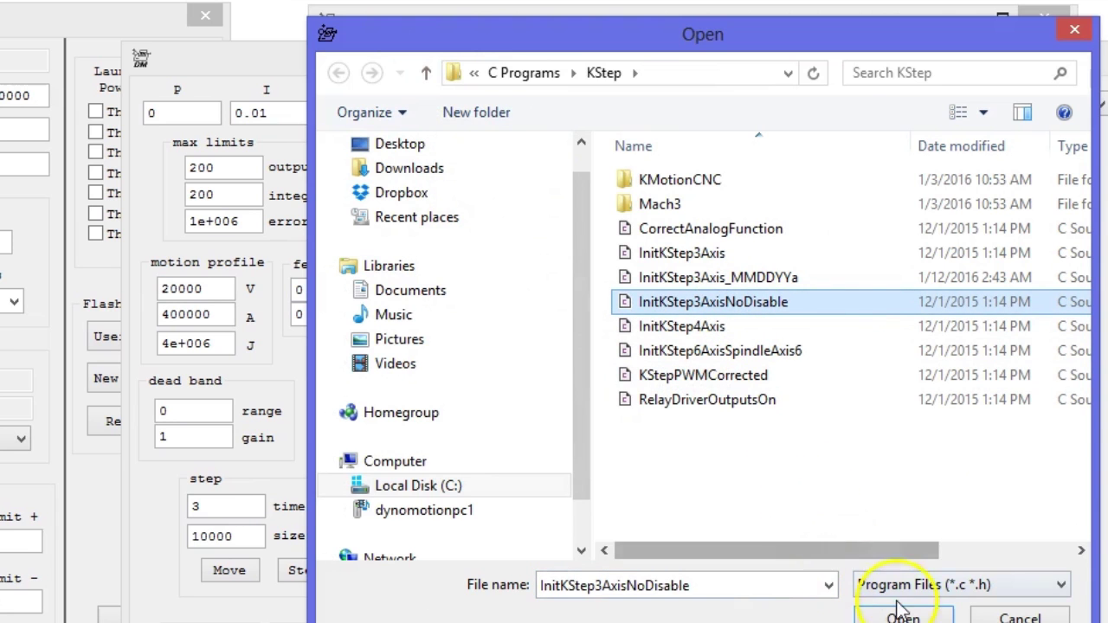
left_click(1004, 616)
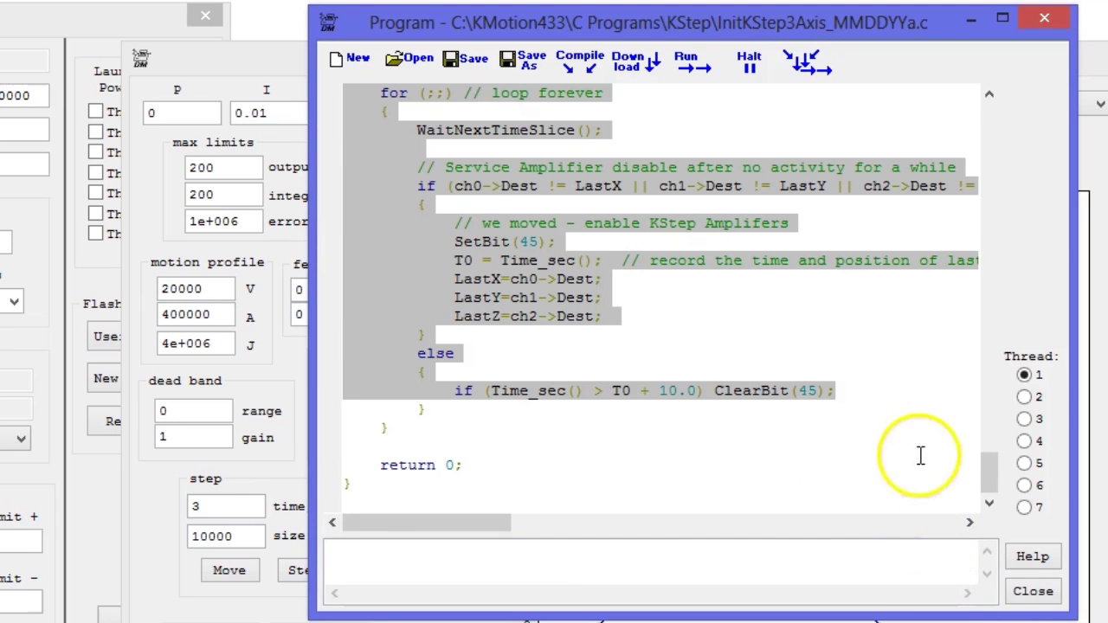
left_click(869, 354)
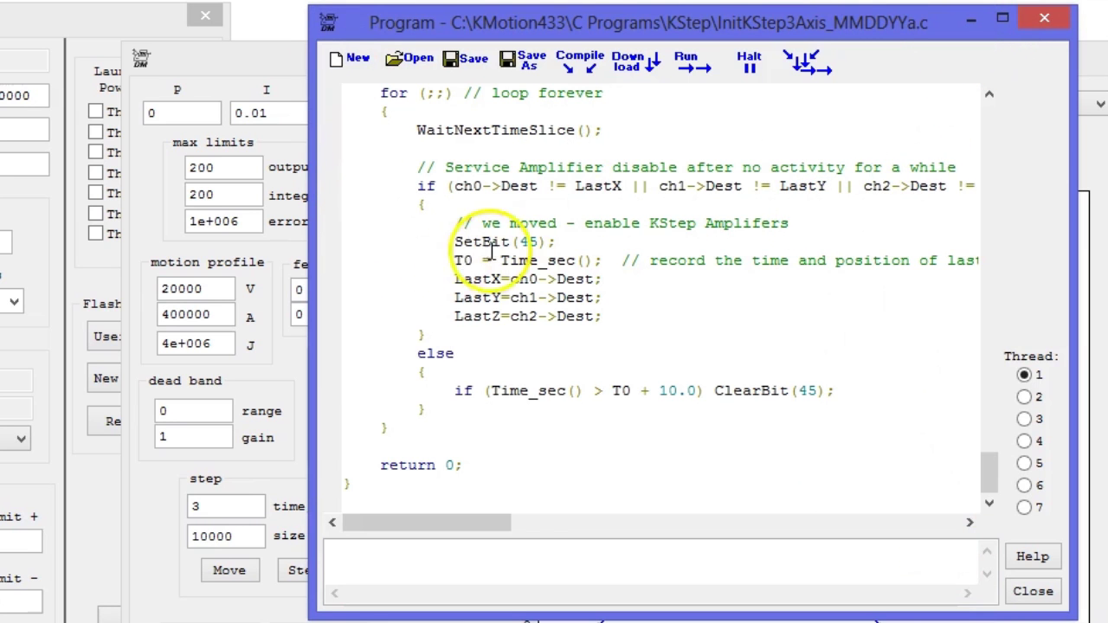
Step: Scroll to the top and highlight the ch0->Vel and acceleration lines
scroll(994, 459, "up", 10)
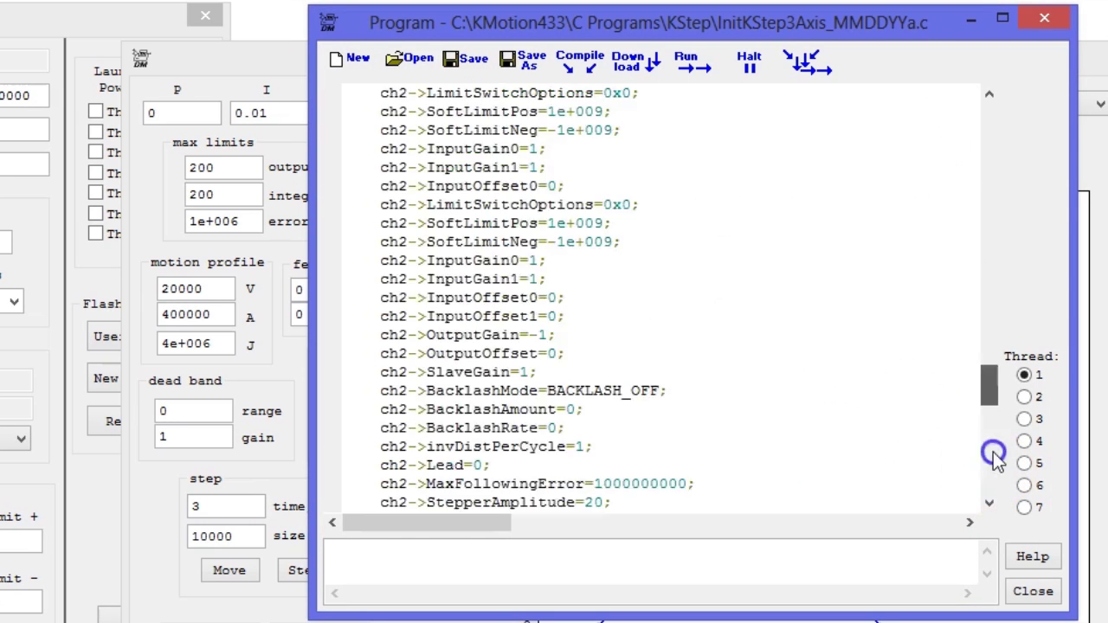
left_click_drag(994, 459, 1024, 129)
left_click(537, 404)
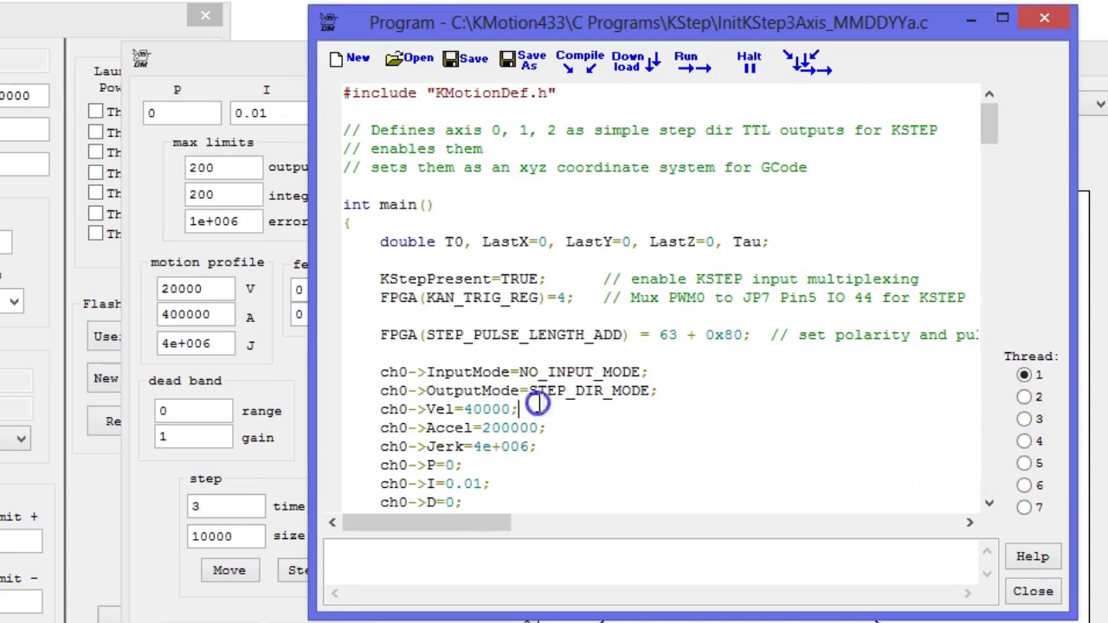
left_click_drag(358, 407, 476, 405)
left_click(485, 424)
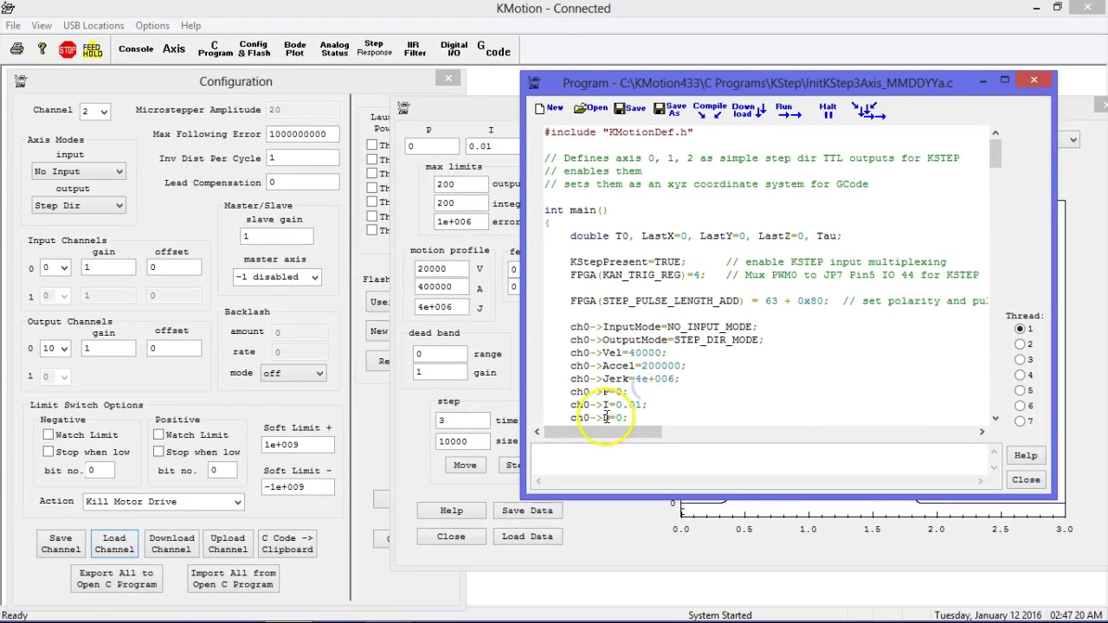
Step: Export channels 0–2 into the C program, updating ch0 Vel to 11000 and Accel to 400000
left_click(259, 81)
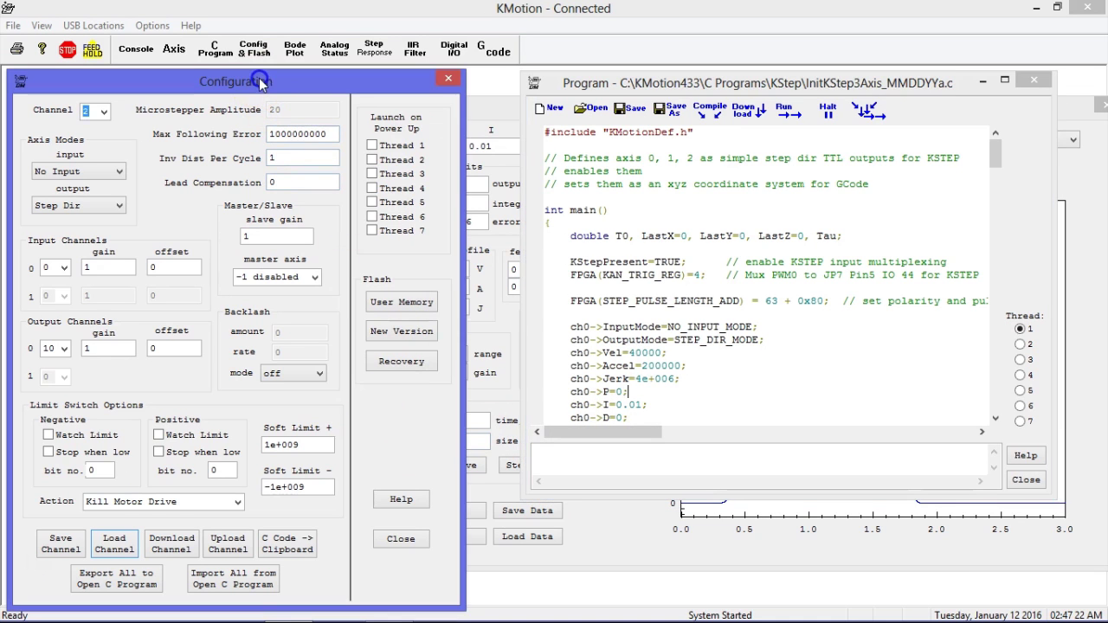
left_click(153, 575)
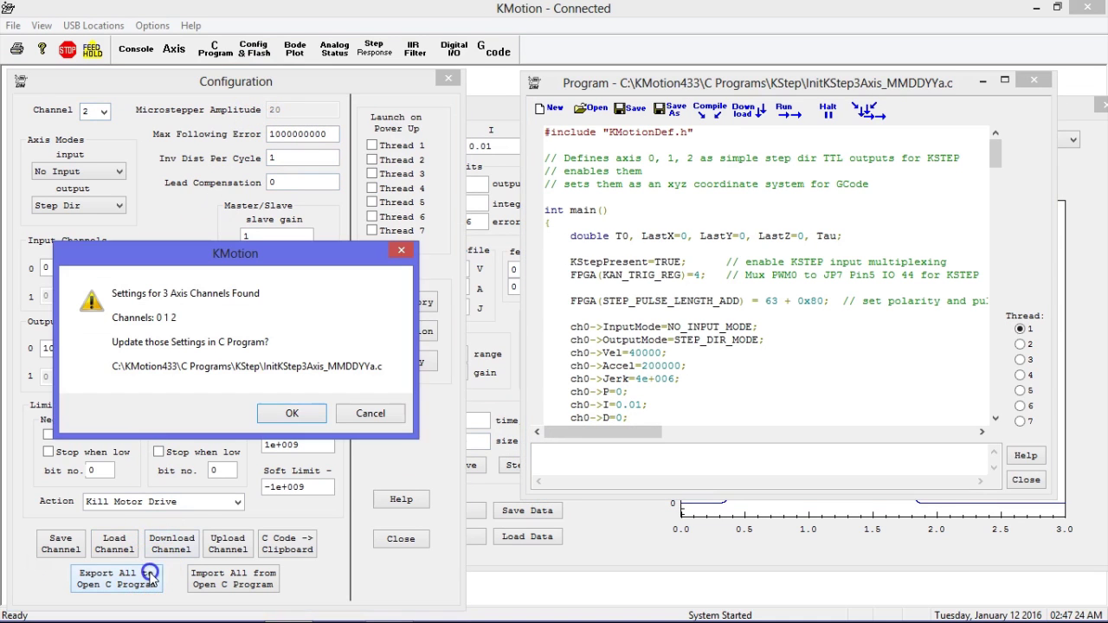
left_click(268, 415)
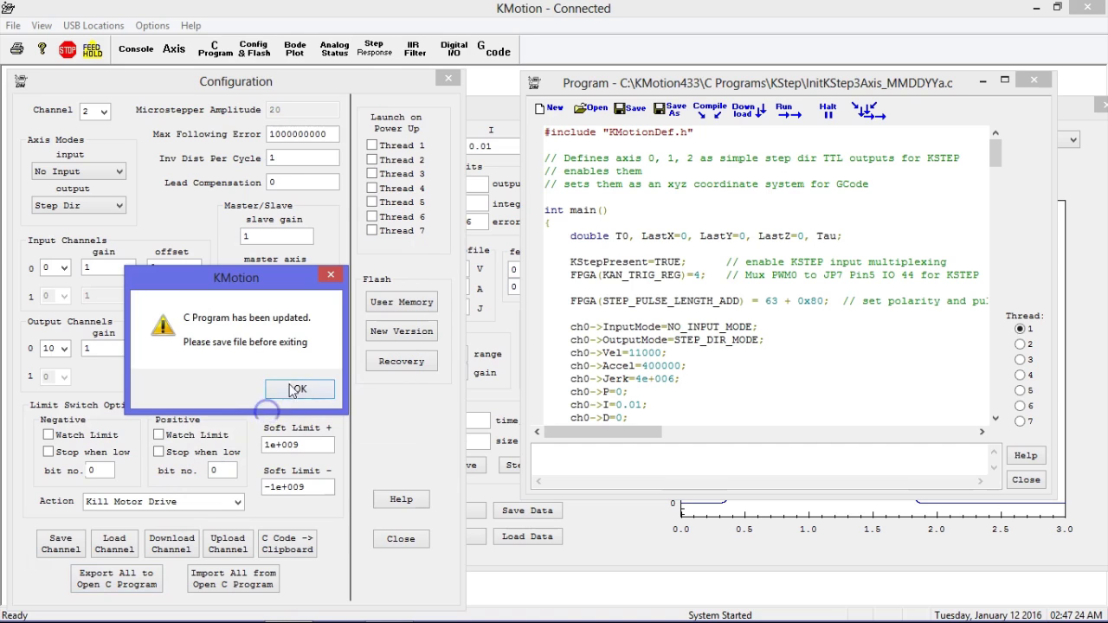
left_click(296, 391)
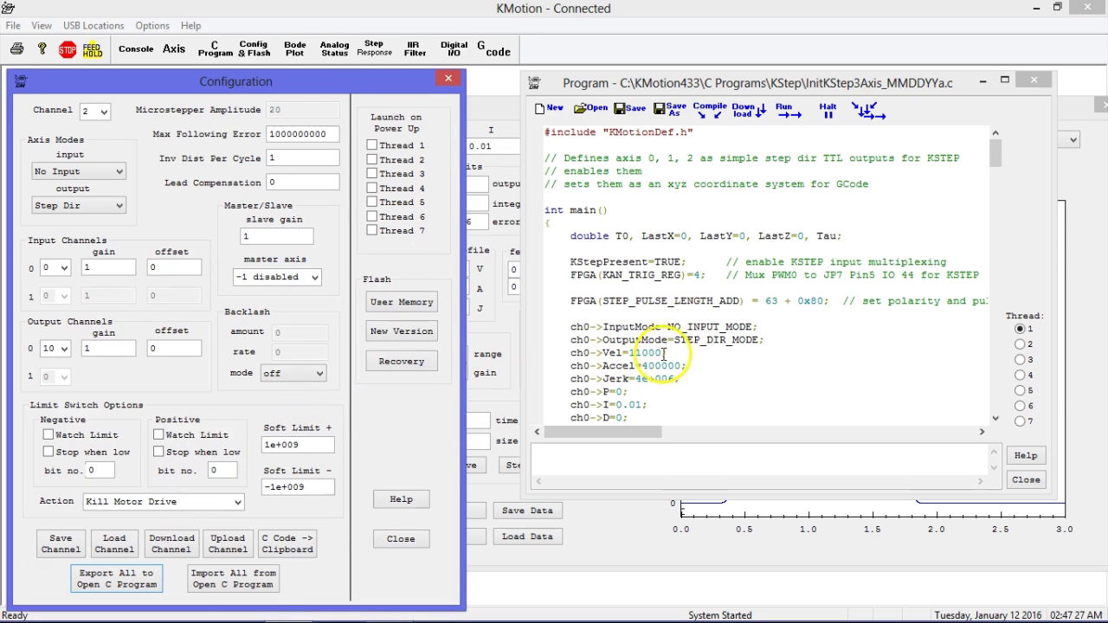
left_click_drag(663, 352, 621, 353)
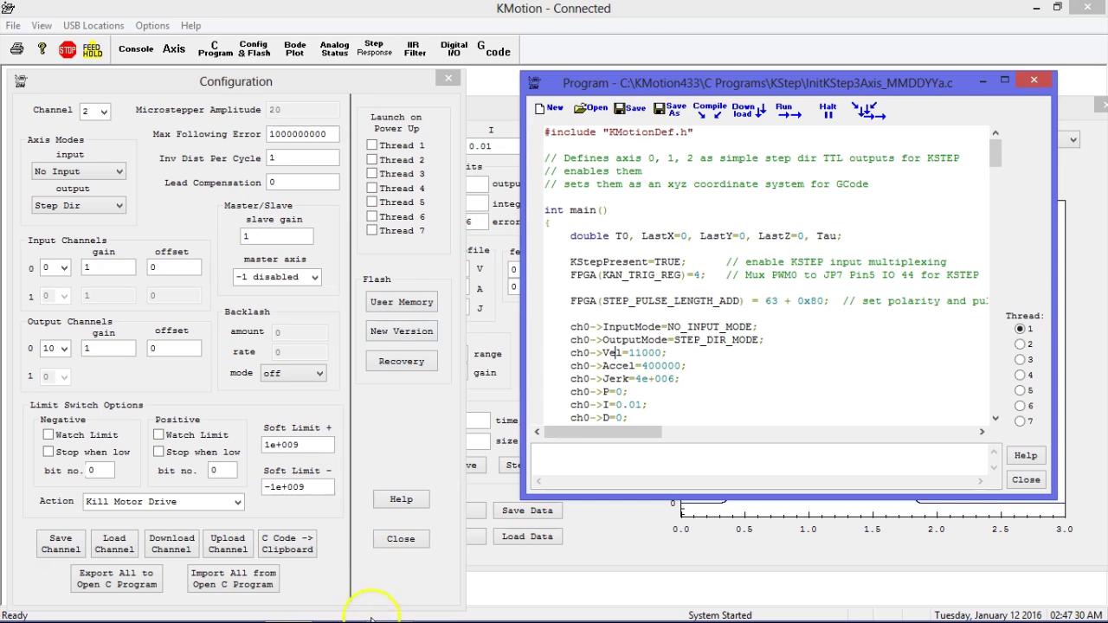
left_click(342, 604)
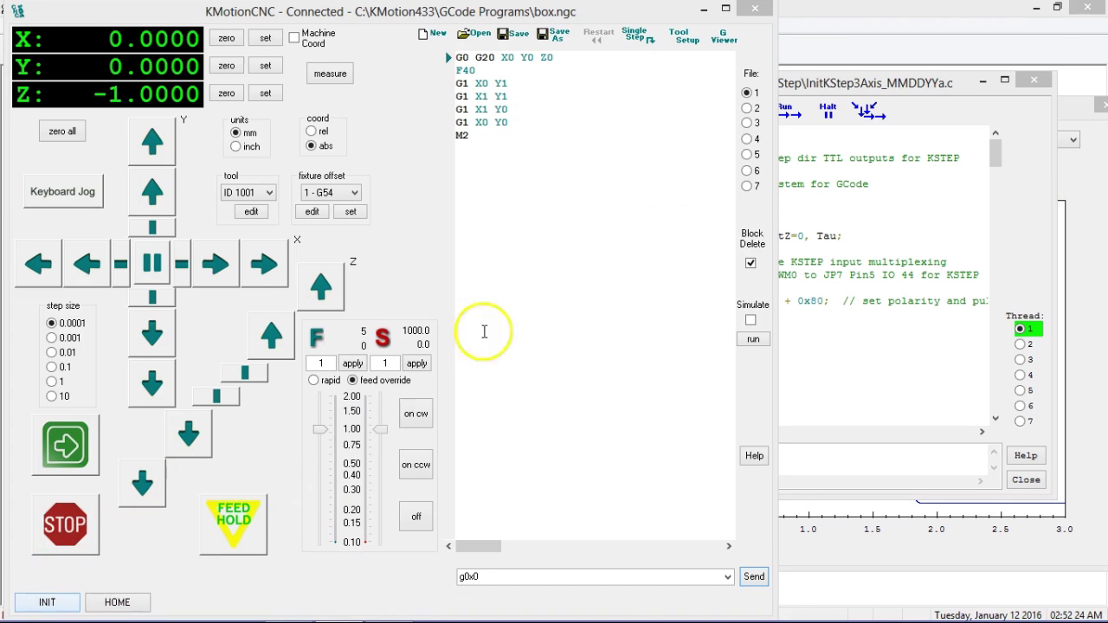
Step: Set the INIT user button's C file to C Programs\KStep\InitKStep3Axis_MMDDYYa.c
left_click(679, 40)
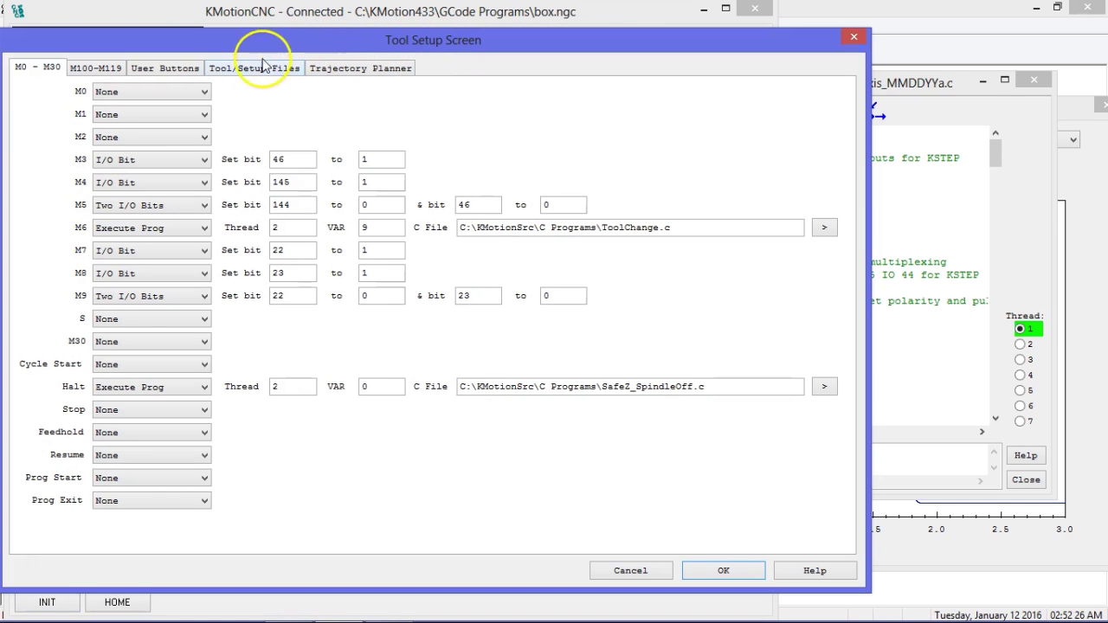
left_click(169, 71)
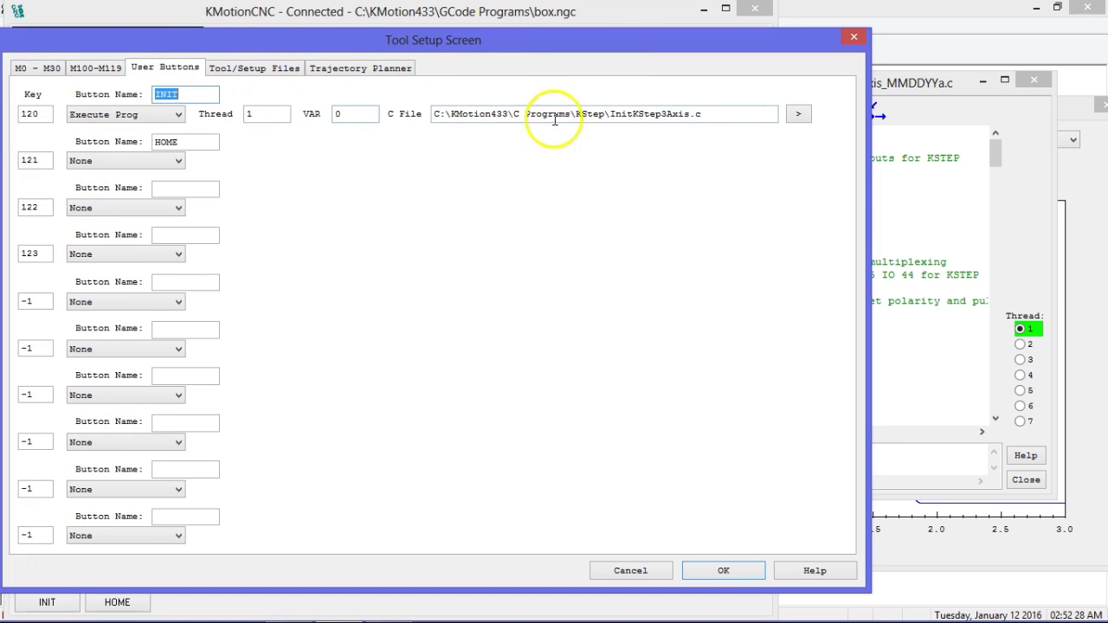
left_click(797, 113)
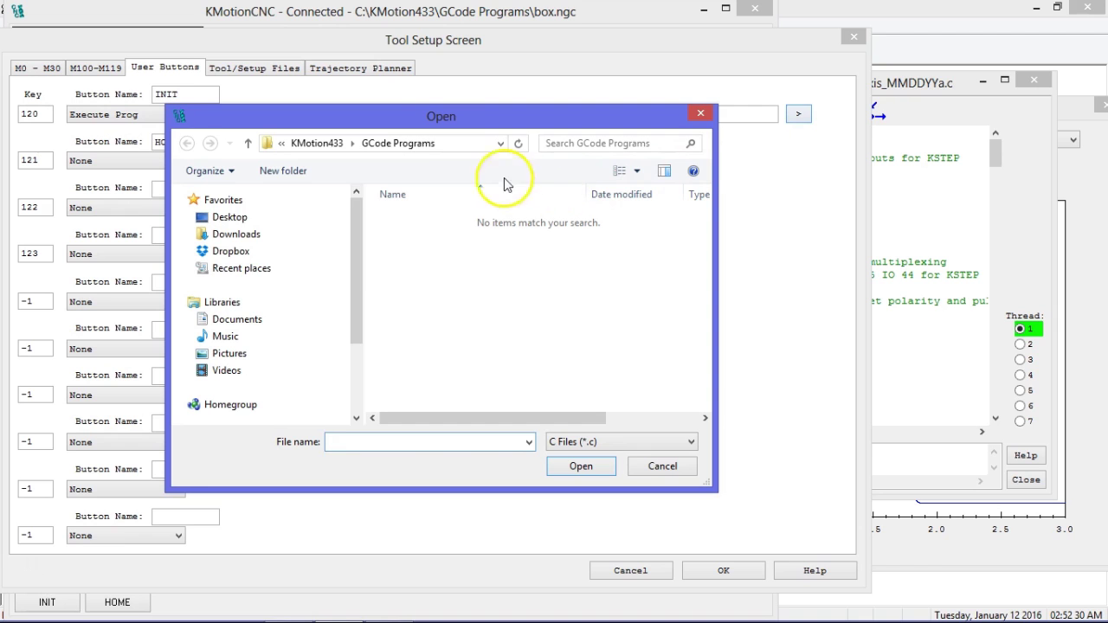
left_click_drag(354, 259, 363, 316)
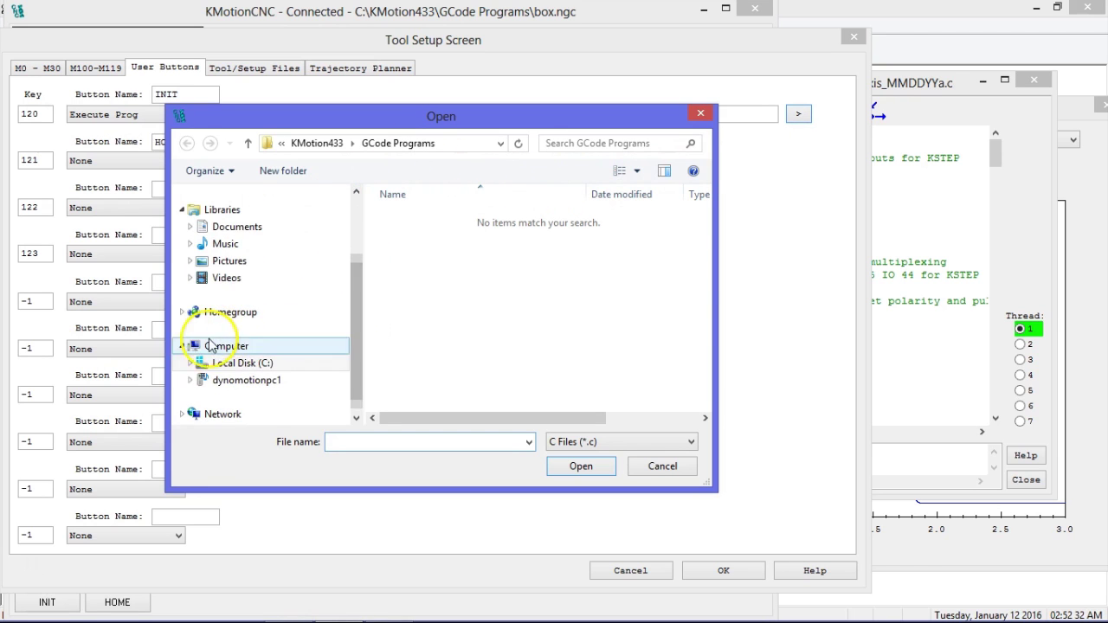
left_click(189, 364)
left_click(188, 365)
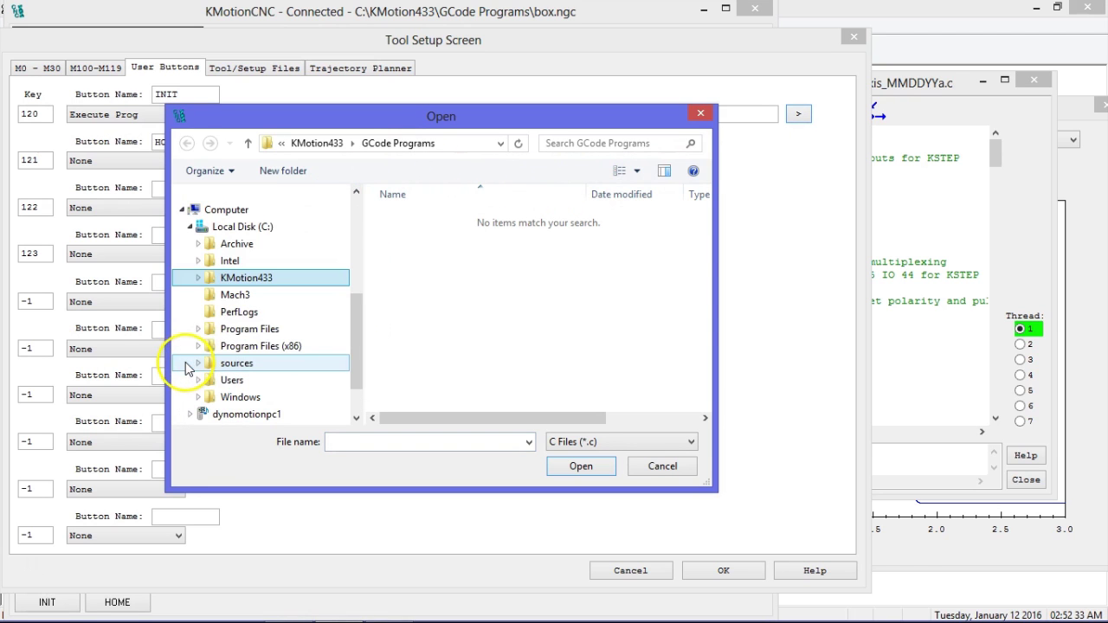
left_click(199, 278)
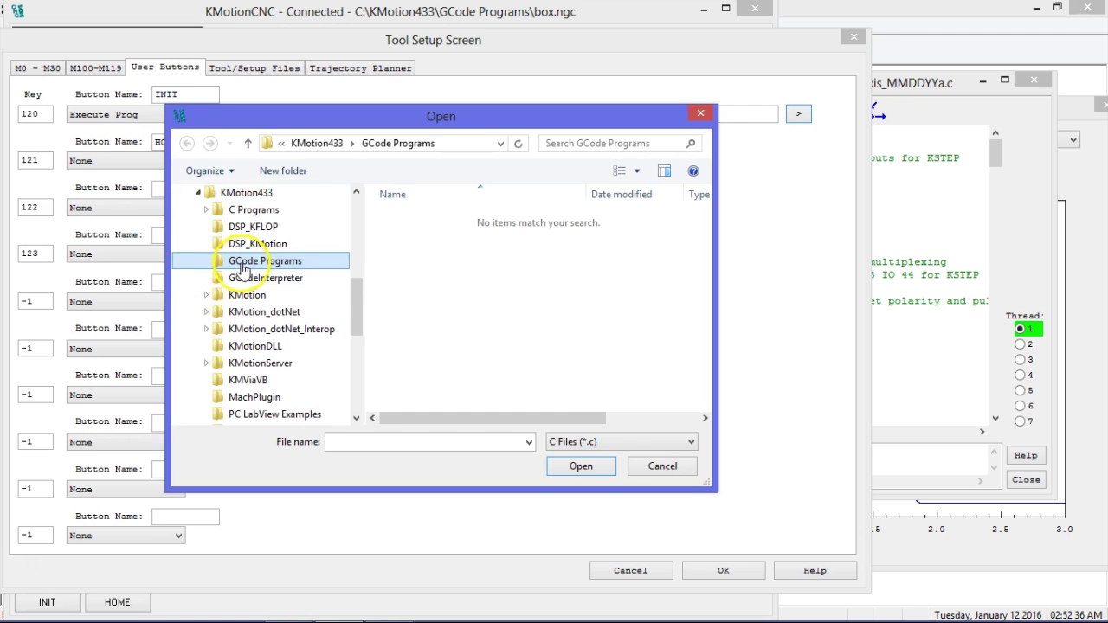
left_click(249, 212)
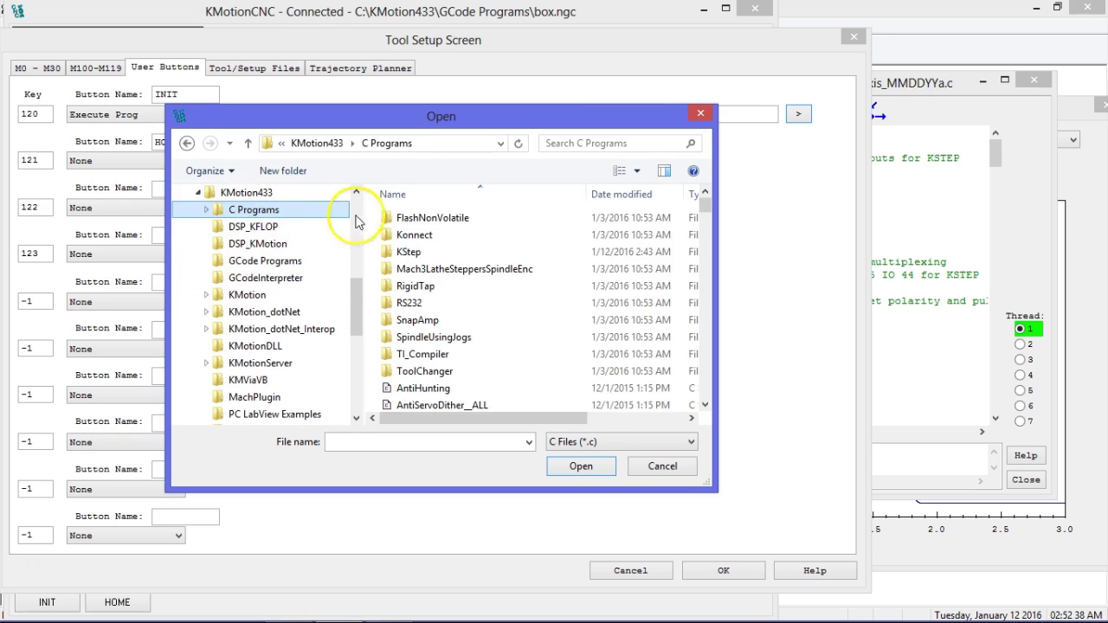
double_click(412, 253)
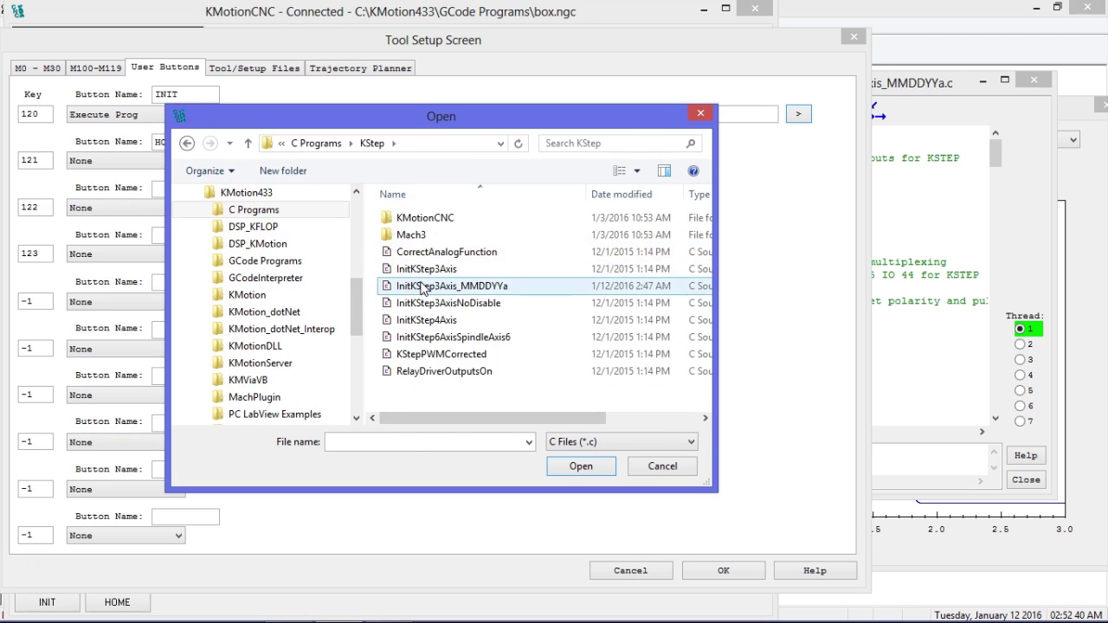
left_click(422, 286)
left_click(580, 467)
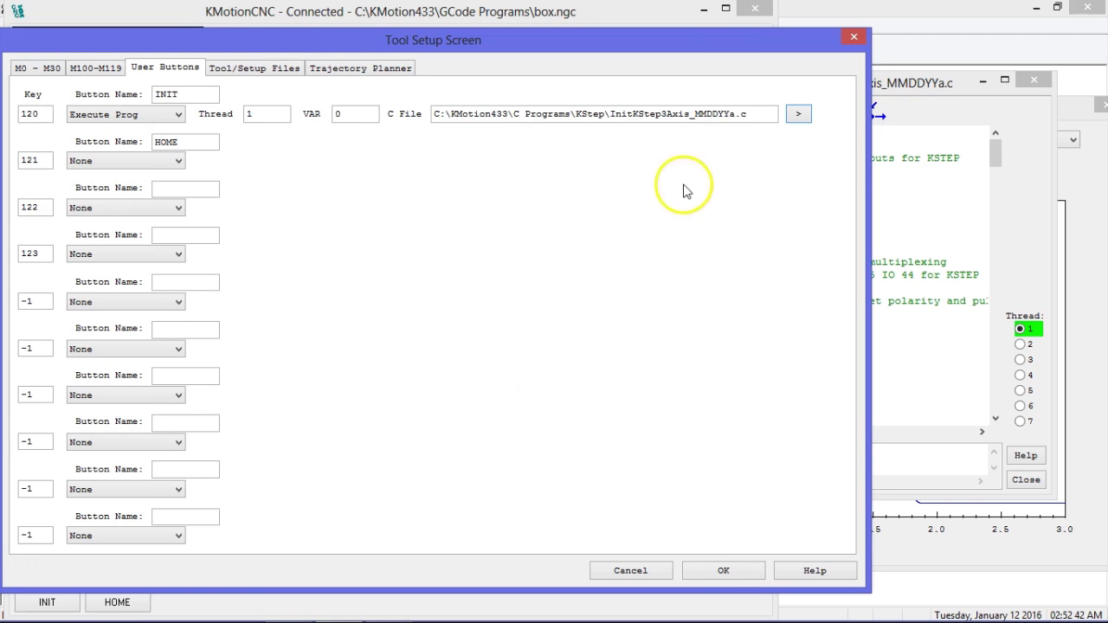
left_click(725, 571)
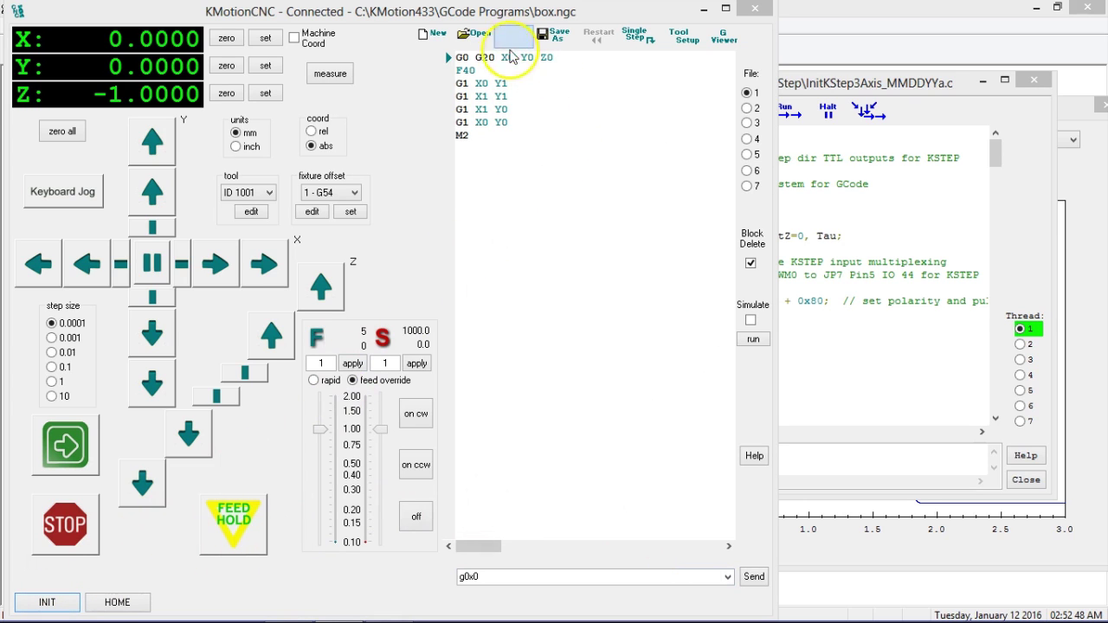
Step: Load DynomotionLogo.ngc from C:\KMotion433\GCode Programs into the G-code editor
left_click(476, 35)
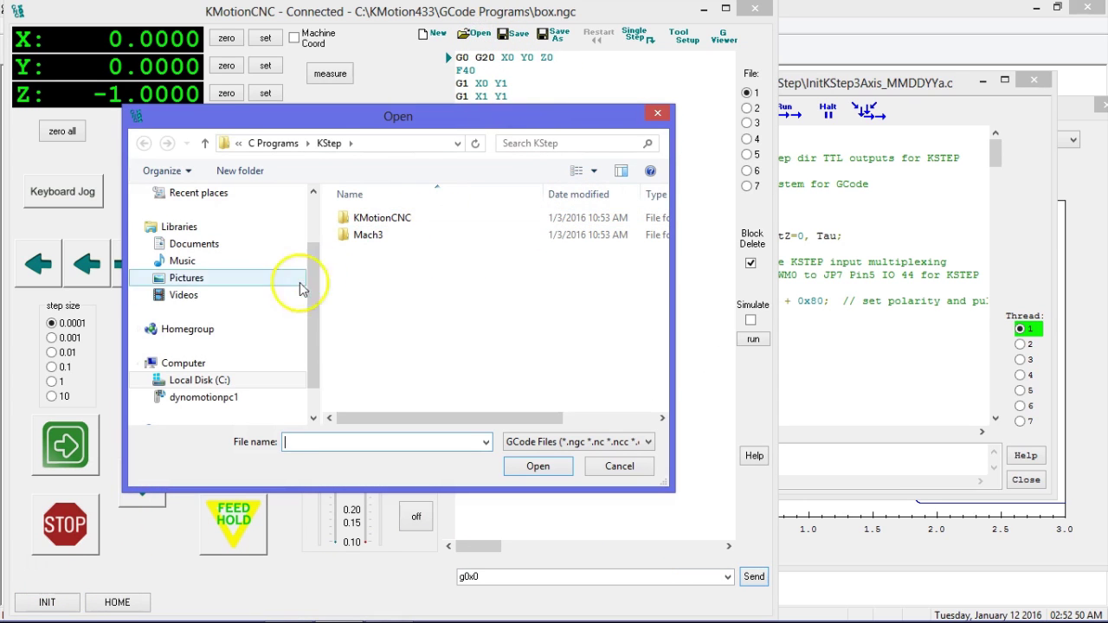
mouse_move(310, 303)
left_mouse_down()
mouse_move(312, 336)
mouse_move(312, 315)
left_mouse_up()
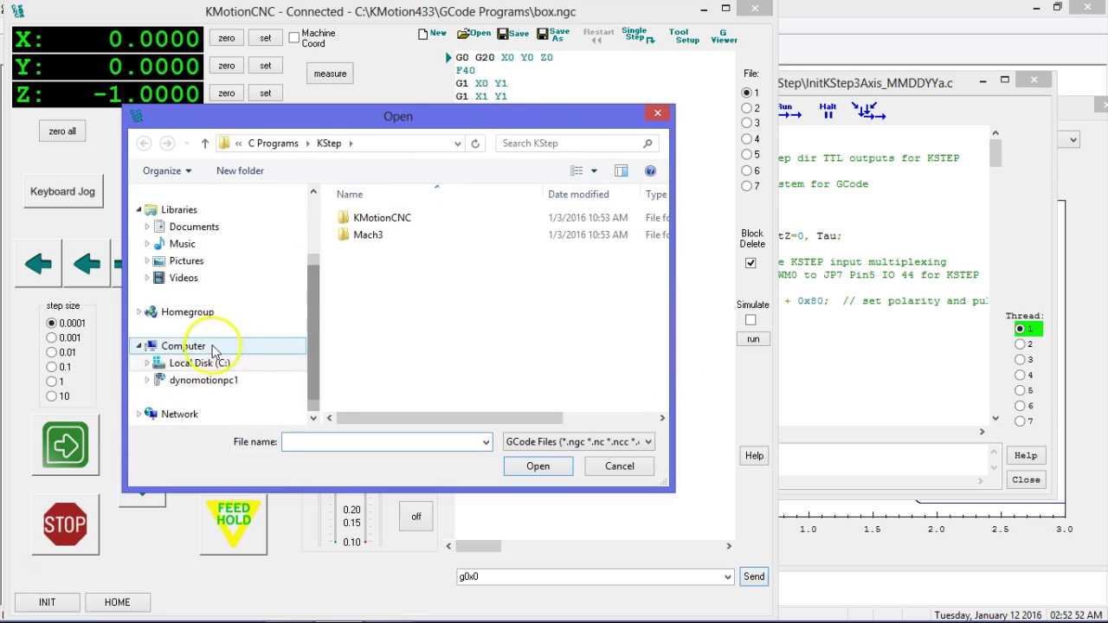
left_click(148, 362)
left_click(156, 277)
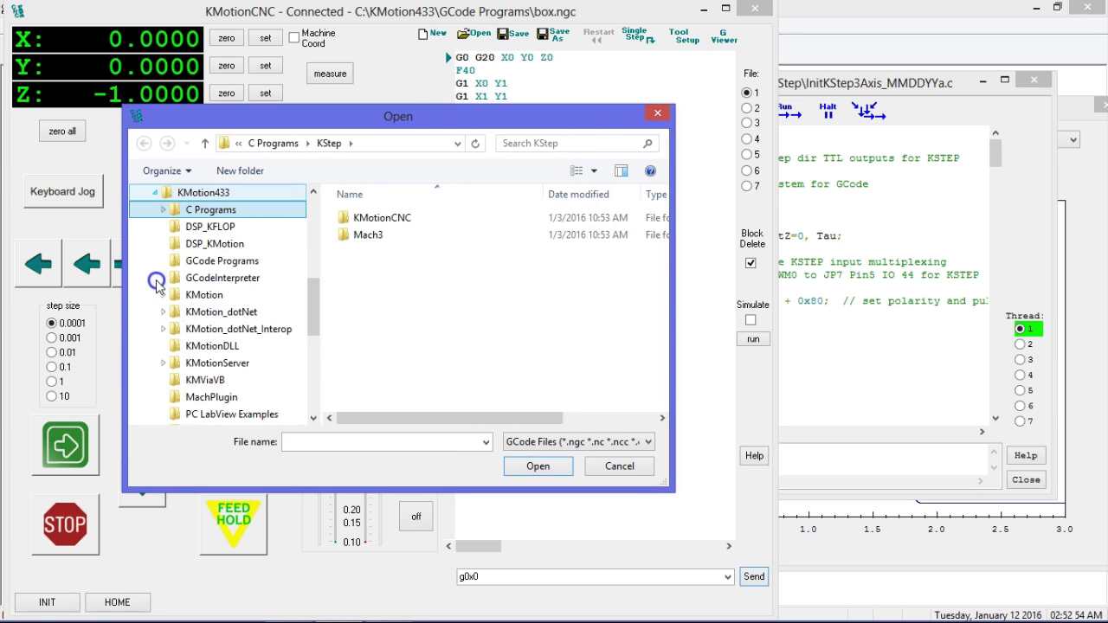
left_click(172, 264)
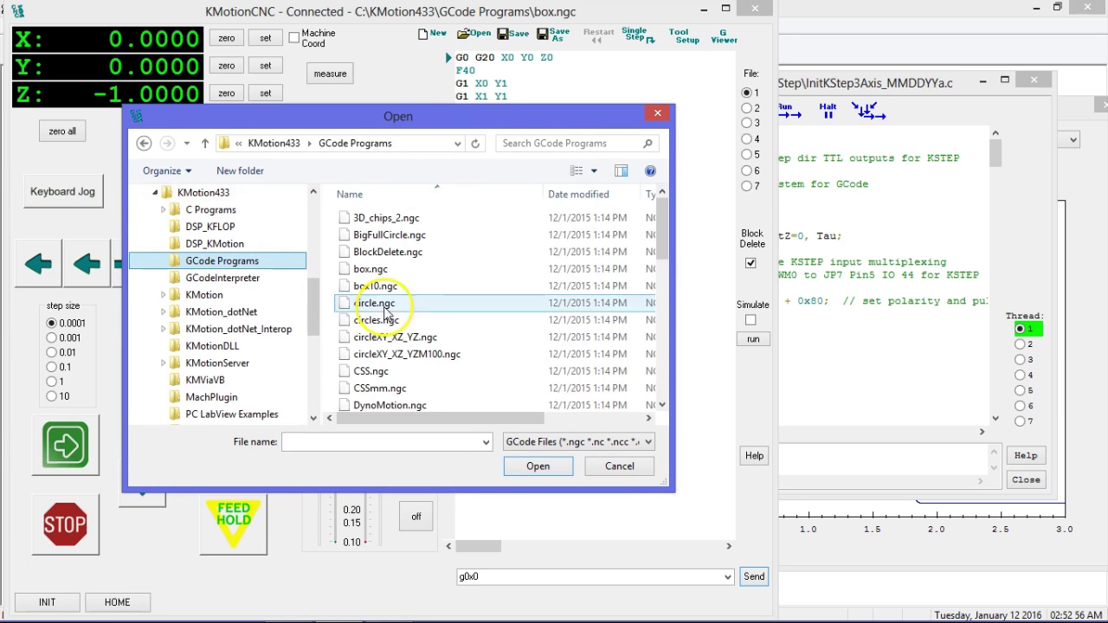
left_click(663, 279)
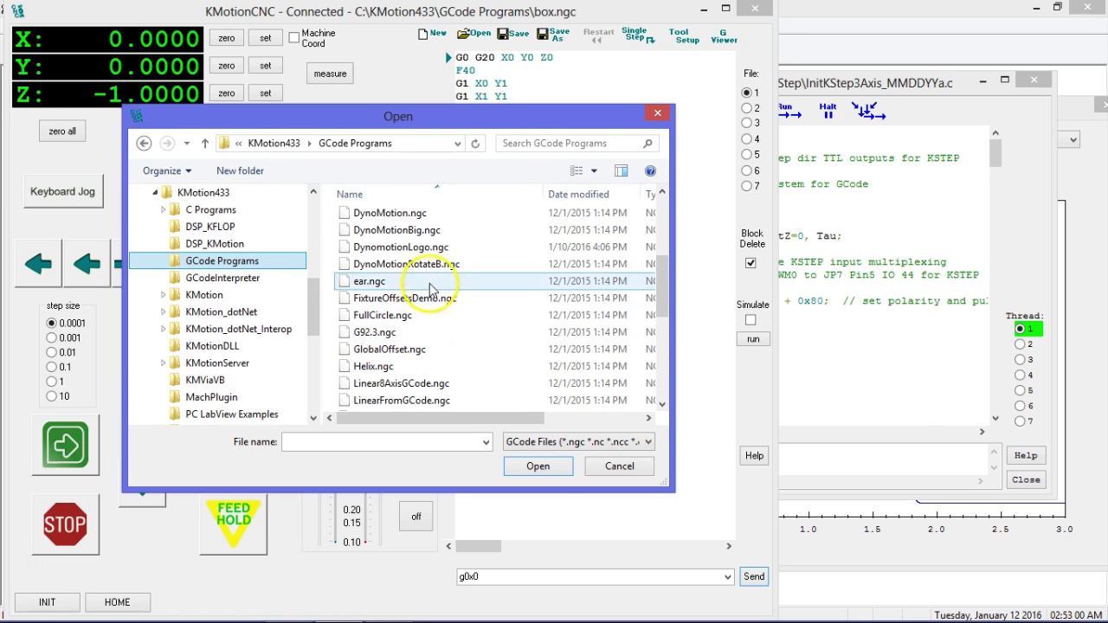
left_click(416, 247)
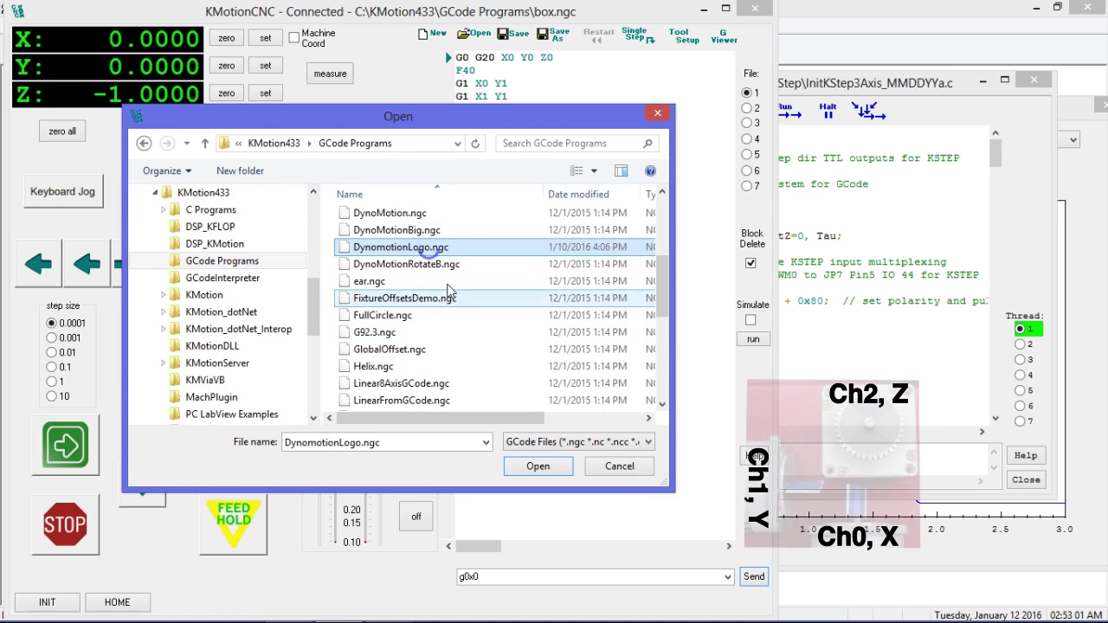
left_click(530, 468)
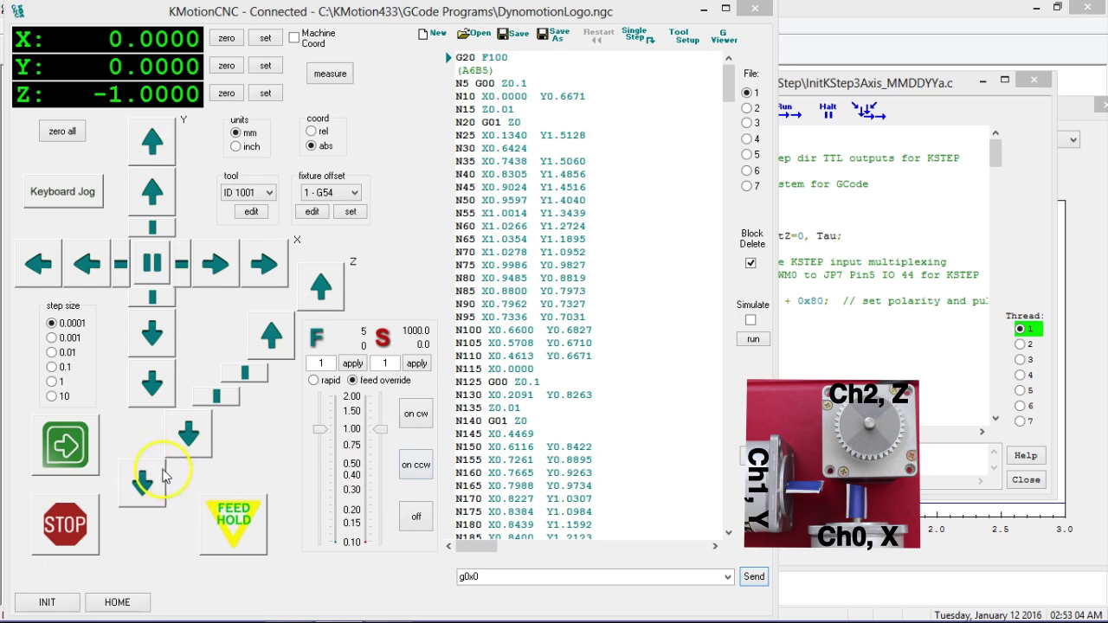
Step: Start the logo program, orient the G Code Viewer, and set feed override to 1.40
left_click(87, 446)
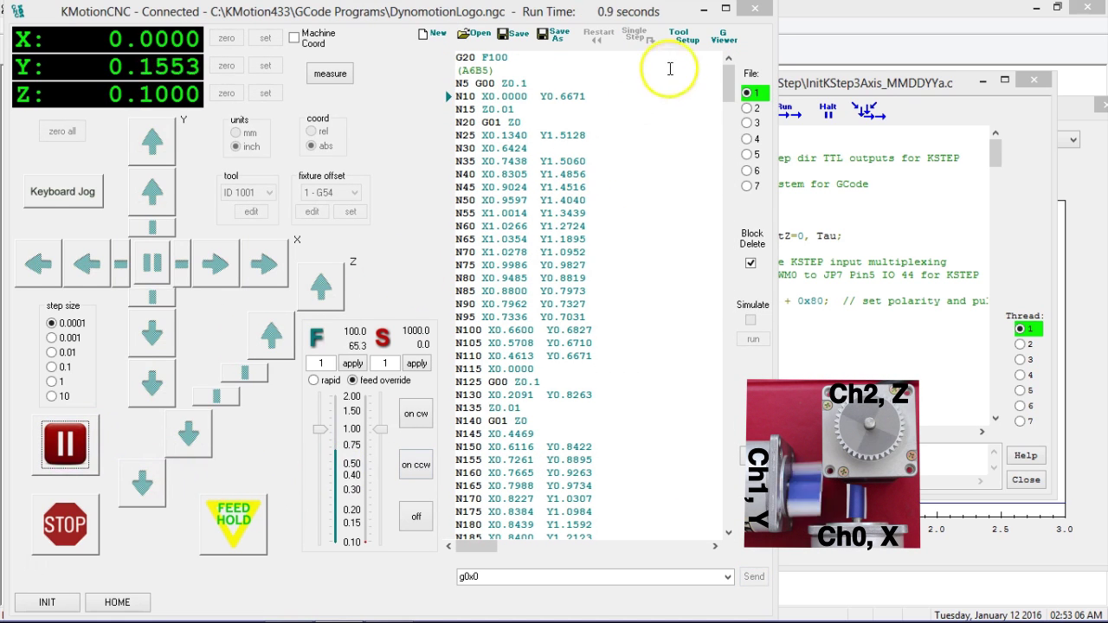
left_click(724, 39)
left_click_drag(961, 384, 949, 178)
left_click(1030, 45)
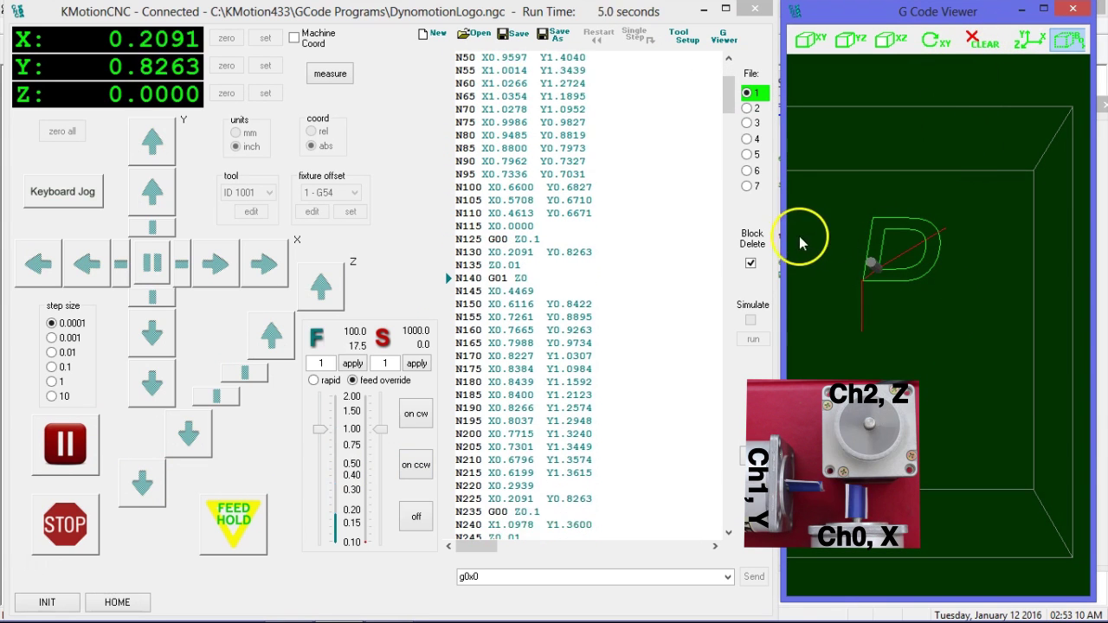
left_click_drag(784, 232, 438, 228)
left_click_drag(831, 371, 654, 391)
left_click(727, 41)
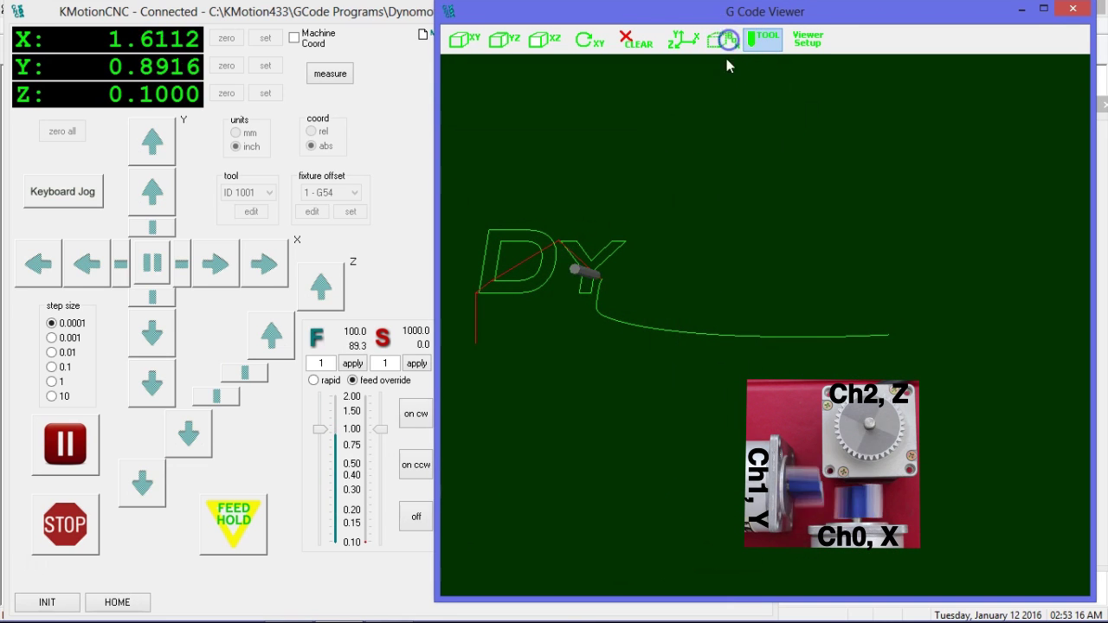
mouse_move(318, 431)
left_mouse_down()
mouse_move(319, 445)
mouse_move(318, 413)
left_mouse_up()
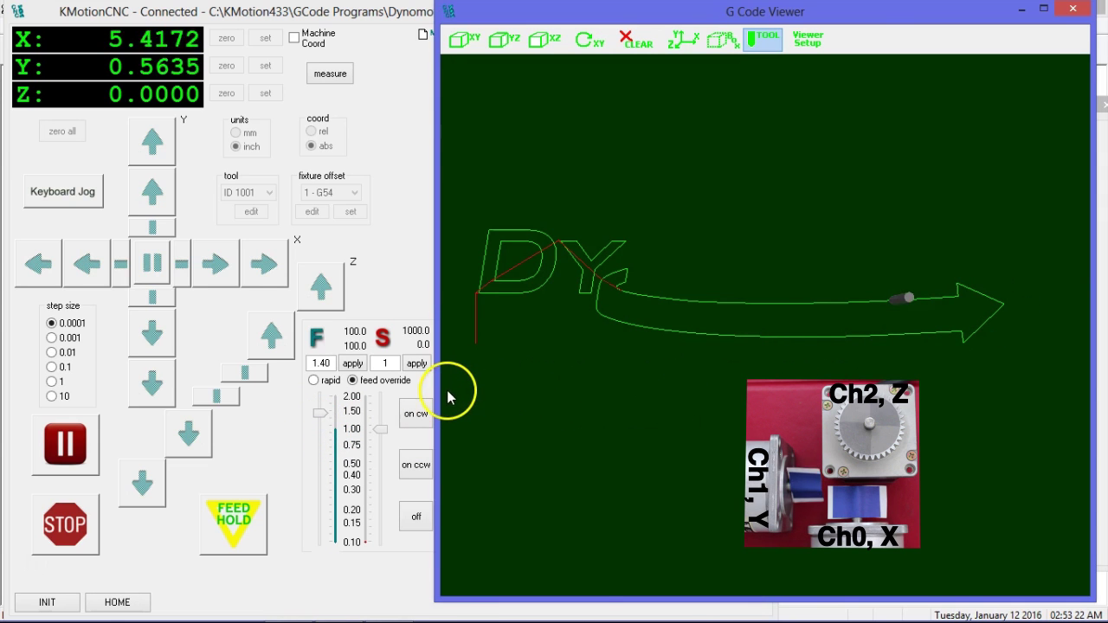
left_click_drag(441, 392, 376, 392)
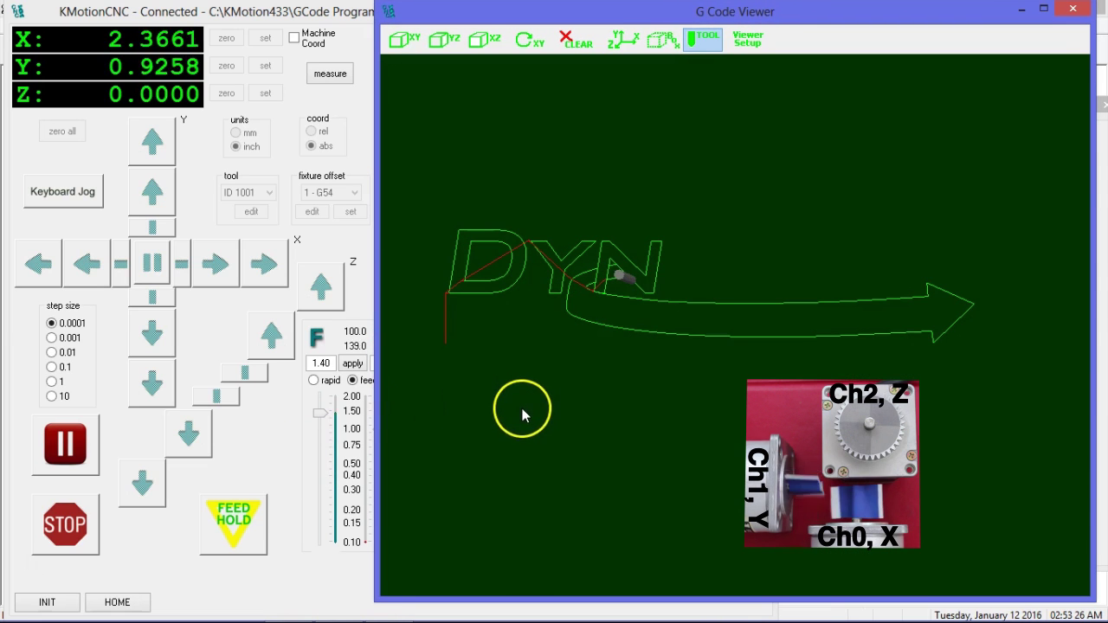